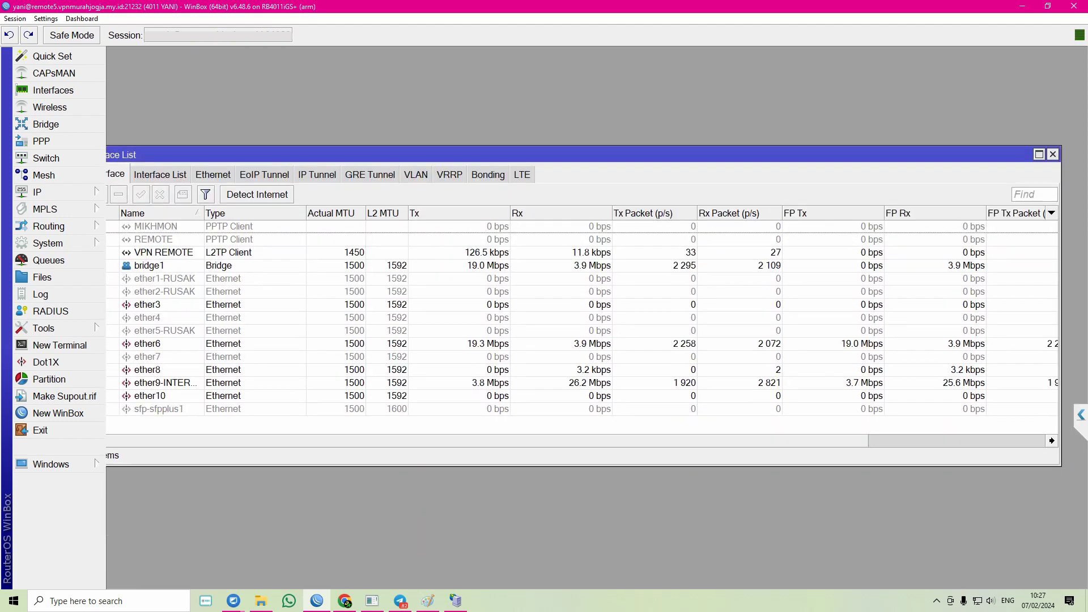
- Close the Interface List and open IP > Hotspot on its Users tab, narrowing the Profile column
left_click(1053, 154)
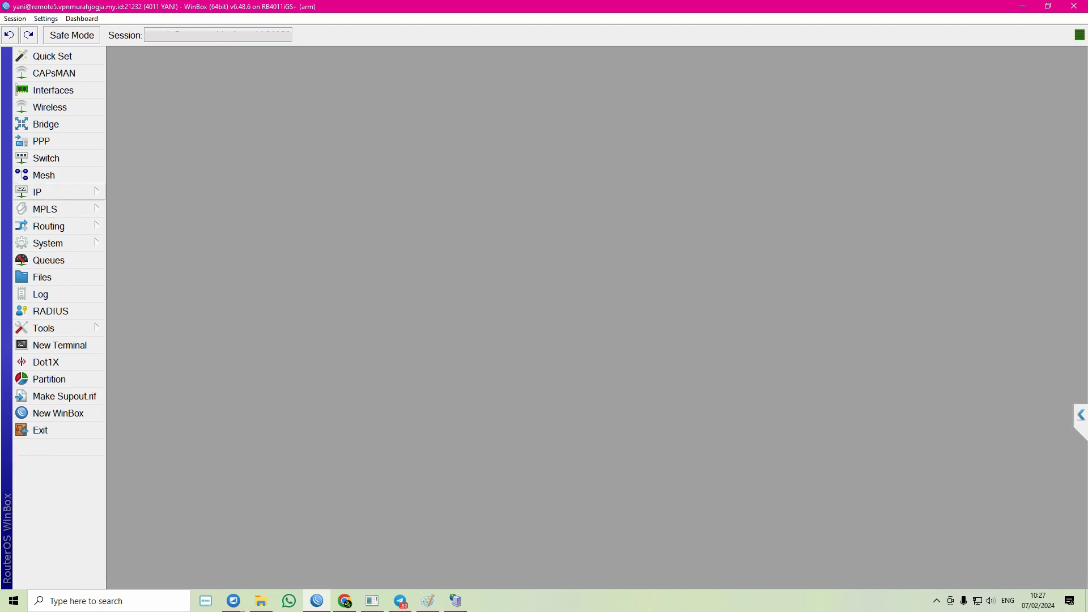
left_click(51, 192)
left_click(131, 325)
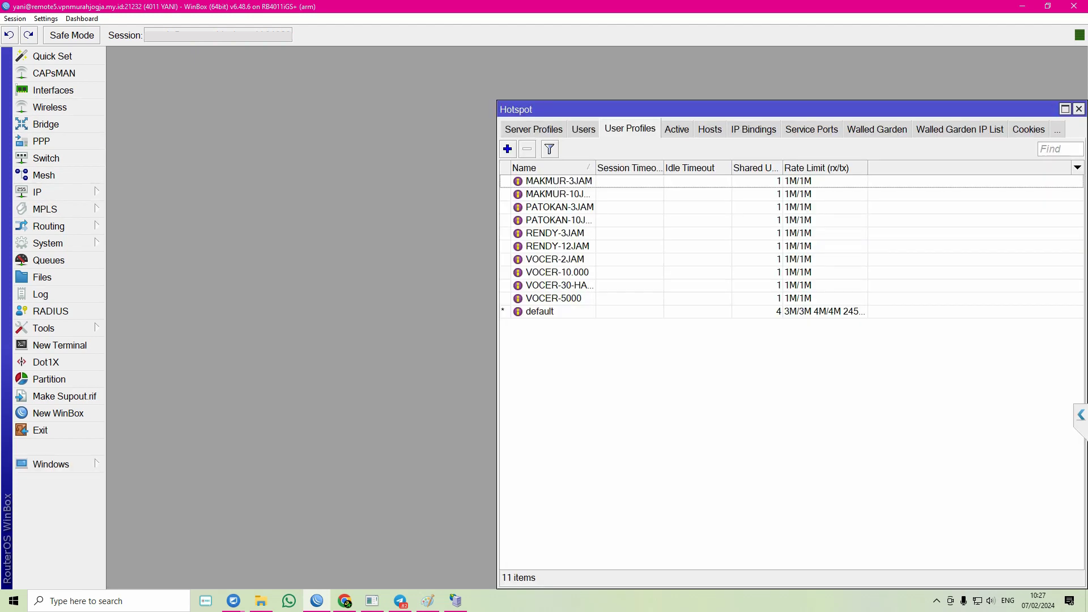
left_click_drag(635, 108, 233, 55)
left_click(322, 94)
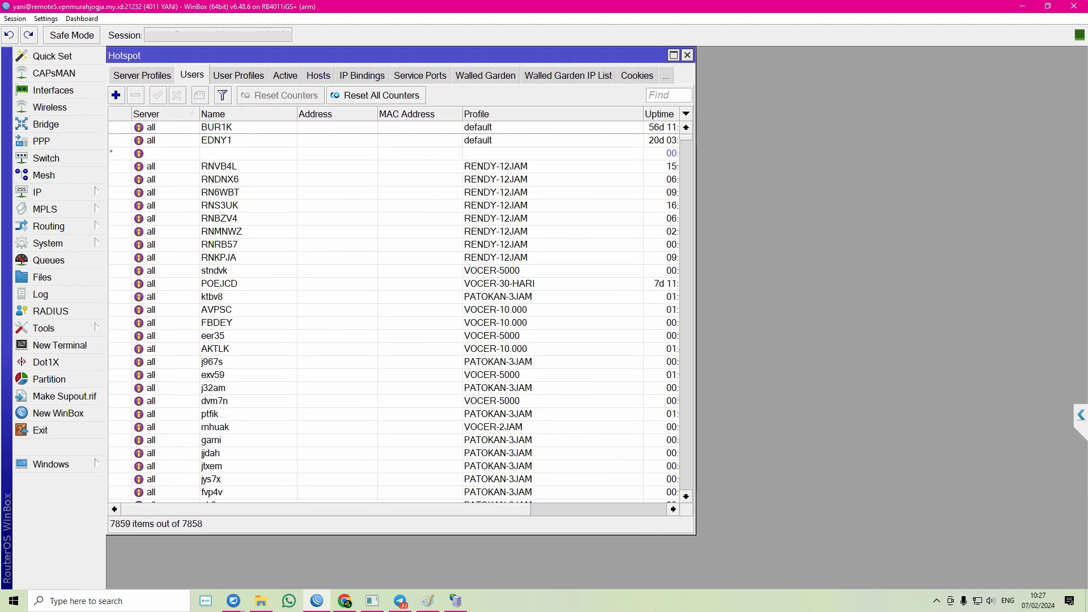
left_click_drag(643, 113, 510, 113)
- Maximize the Hotspot window so each user's uptime and date comment are visible
left_click(673, 55)
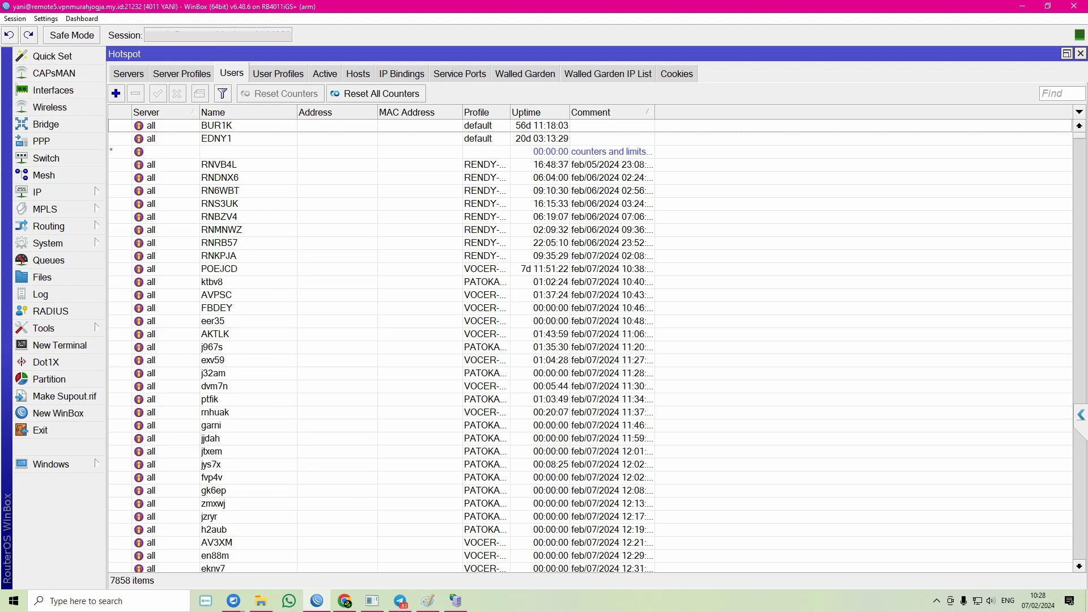
left_click(488, 217)
scroll(488, 217, "down", 3)
scroll(487, 217, "up", 3)
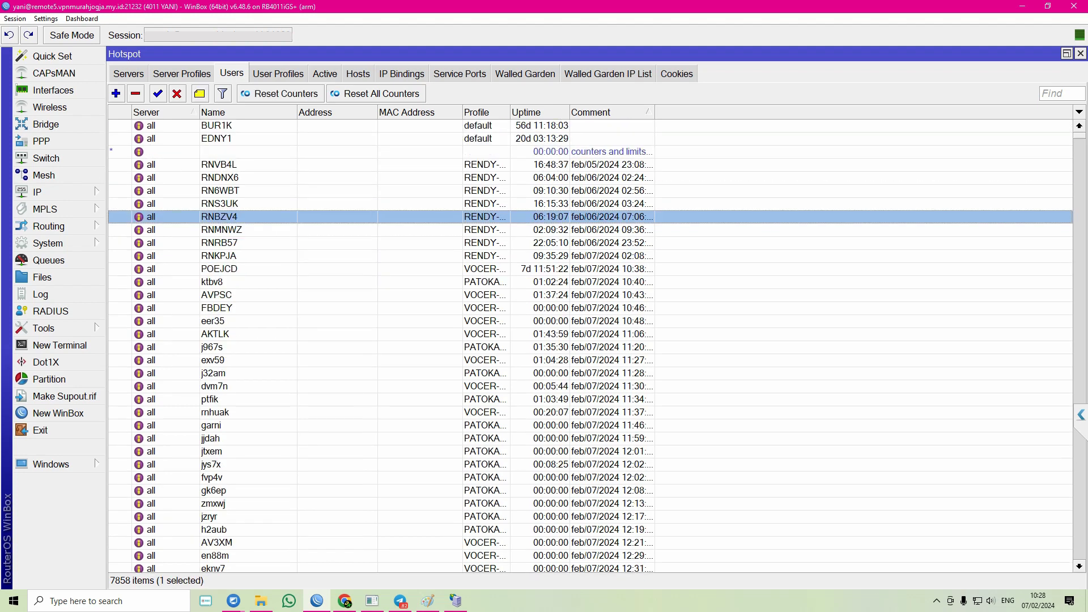
scroll(487, 217, "down", 4)
scroll(487, 217, "up", 2)
left_click_drag(510, 112, 538, 112)
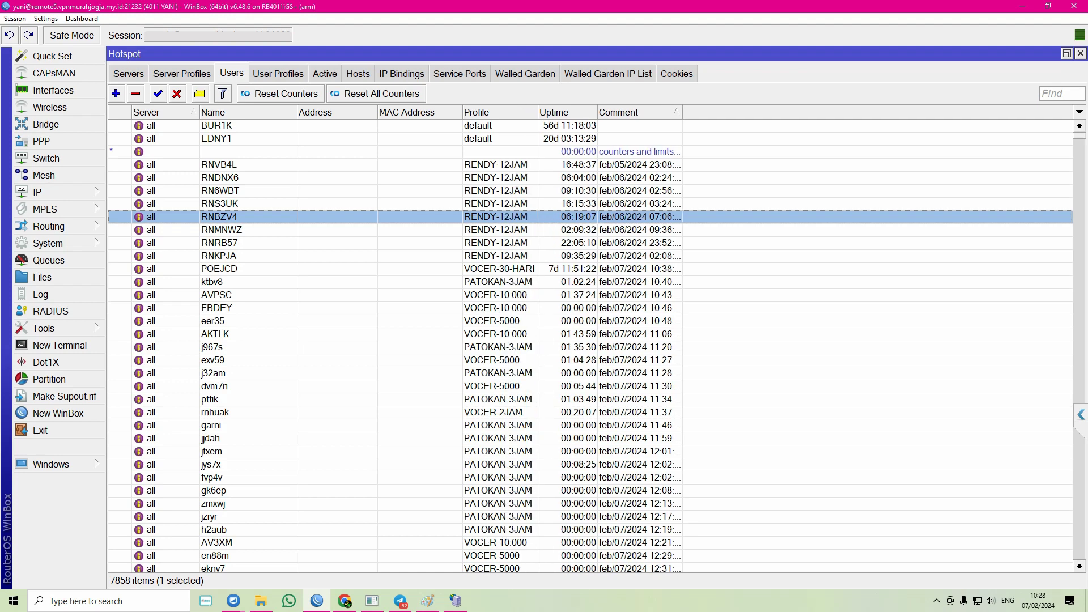
- Hide the MAC Address and Address columns and auto-fit the Comment column
right_click(878, 282)
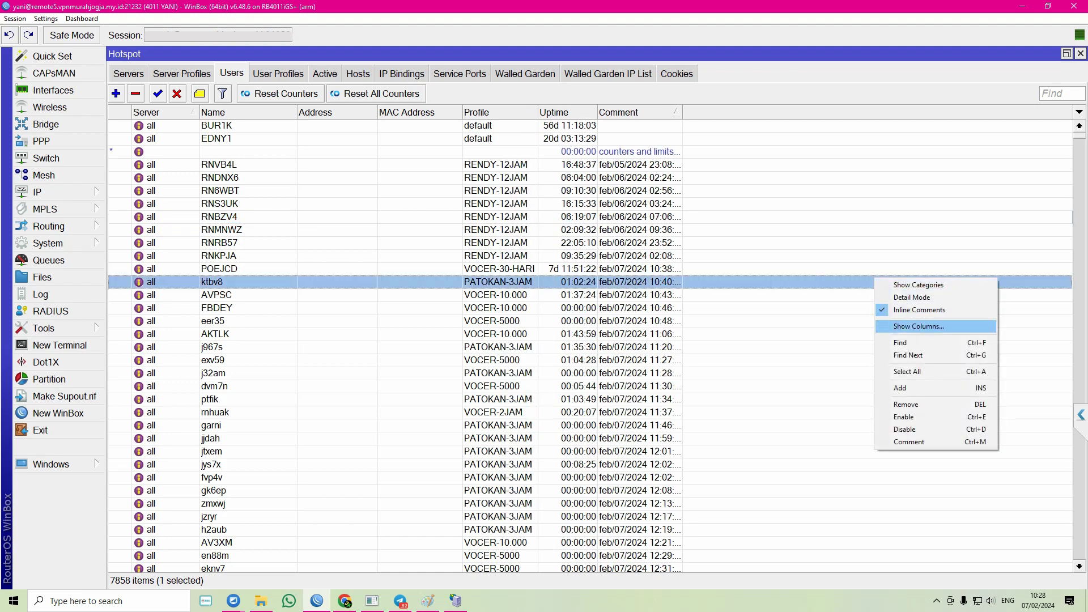
left_click(912, 326)
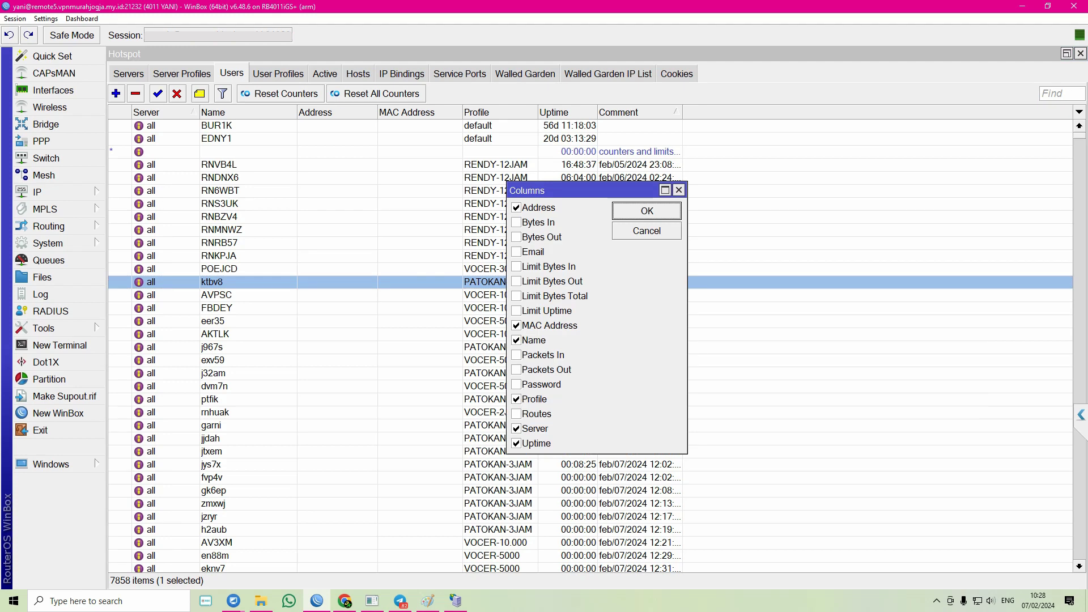
left_click(517, 325)
left_click(517, 208)
left_click(646, 211)
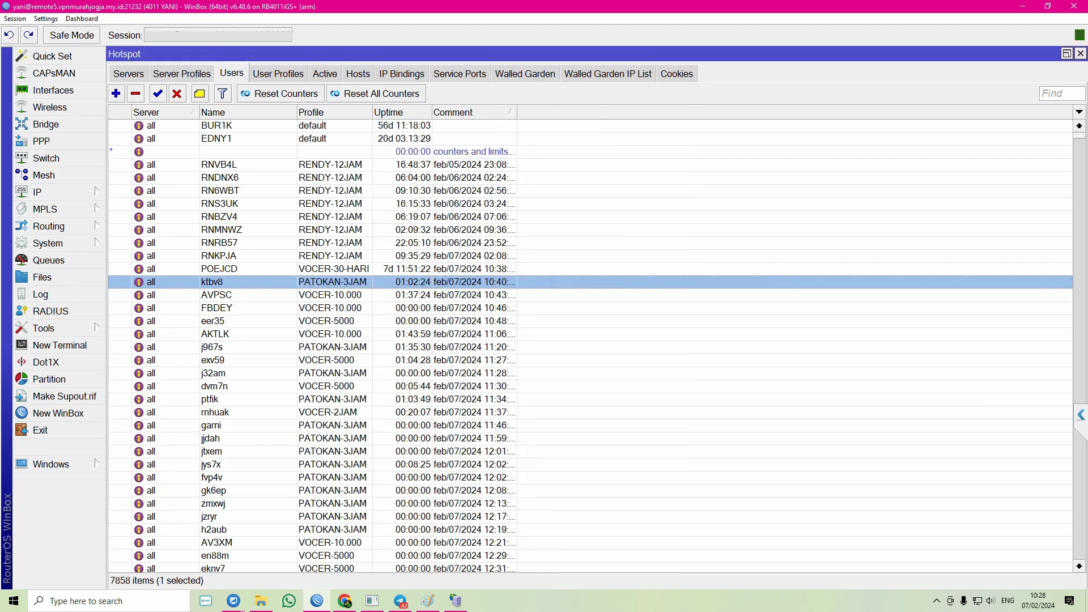
double_click(517, 112)
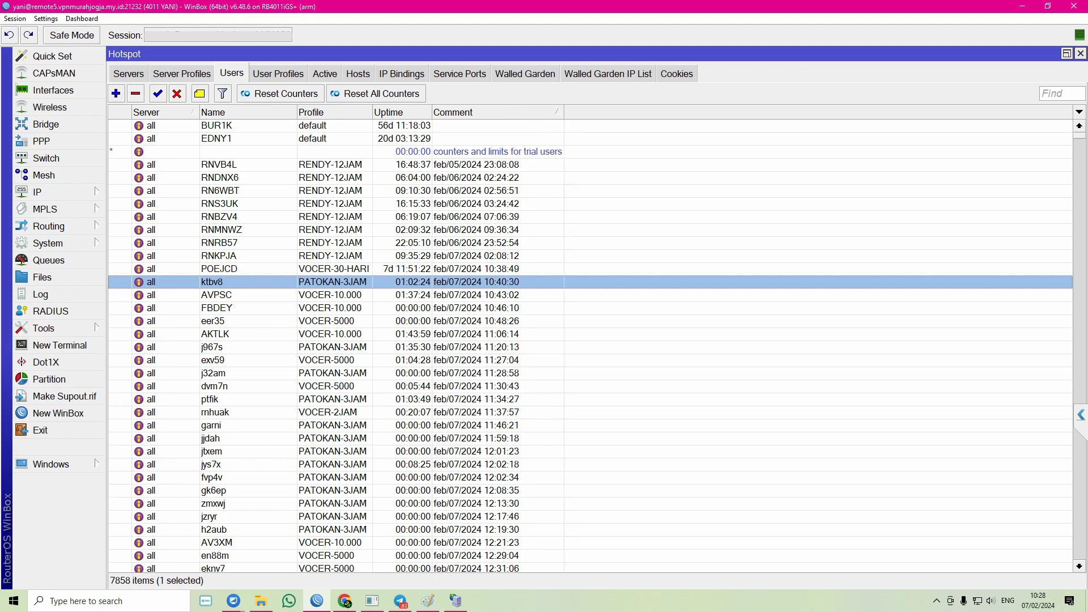
- Inspect users RNVB4L, RNDNX6, RN6WBT, RNRB57 and RNBZV4 in the list
left_click(476, 164)
left_click(476, 178)
left_click(477, 165)
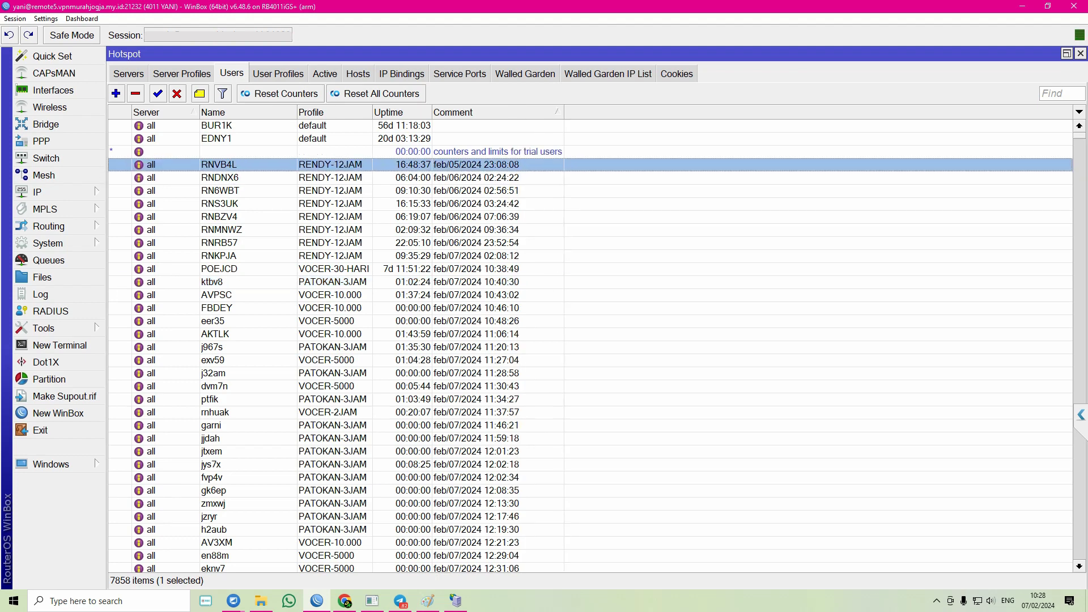
left_click(476, 191)
scroll(590, 346, "down", 2)
left_click(476, 216)
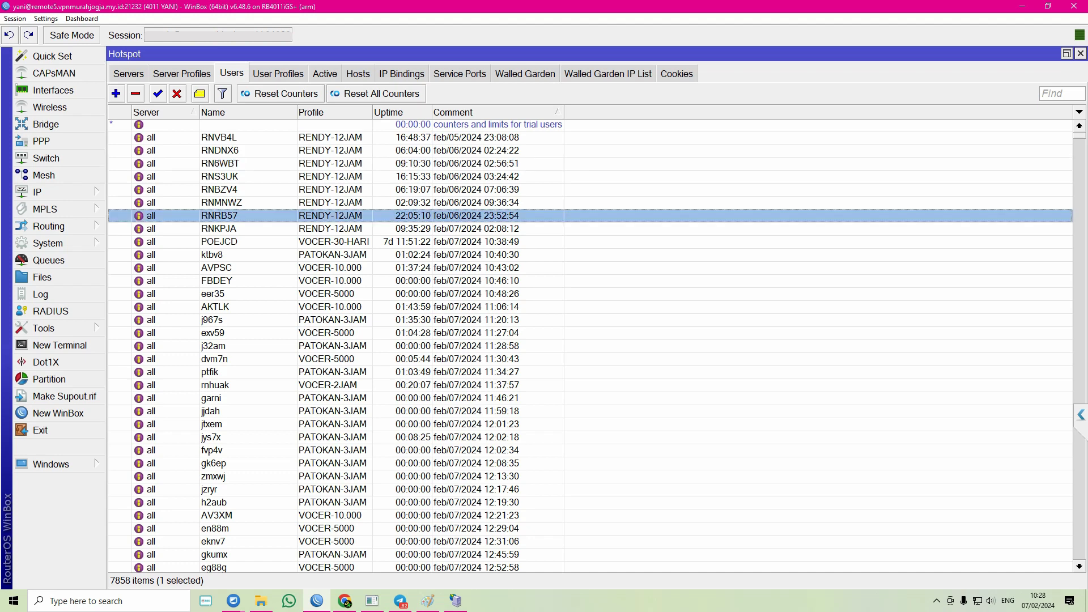
left_click(476, 190)
scroll(590, 345, "up", 1)
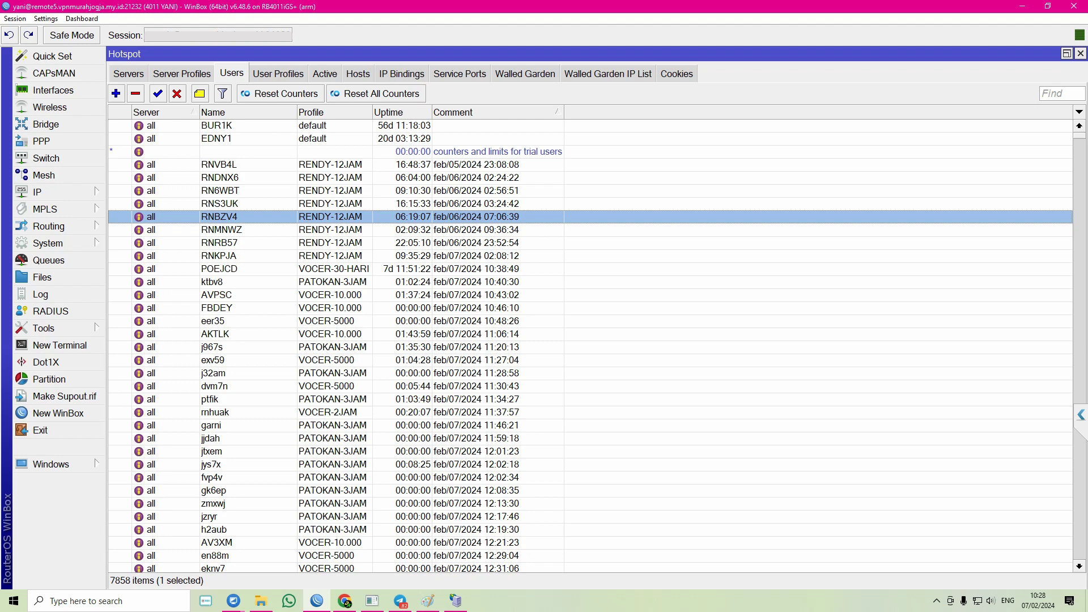
- Toggle between Users and User Profiles, ending on the 11 profiles with 1M/1M rate limits
left_click(278, 73)
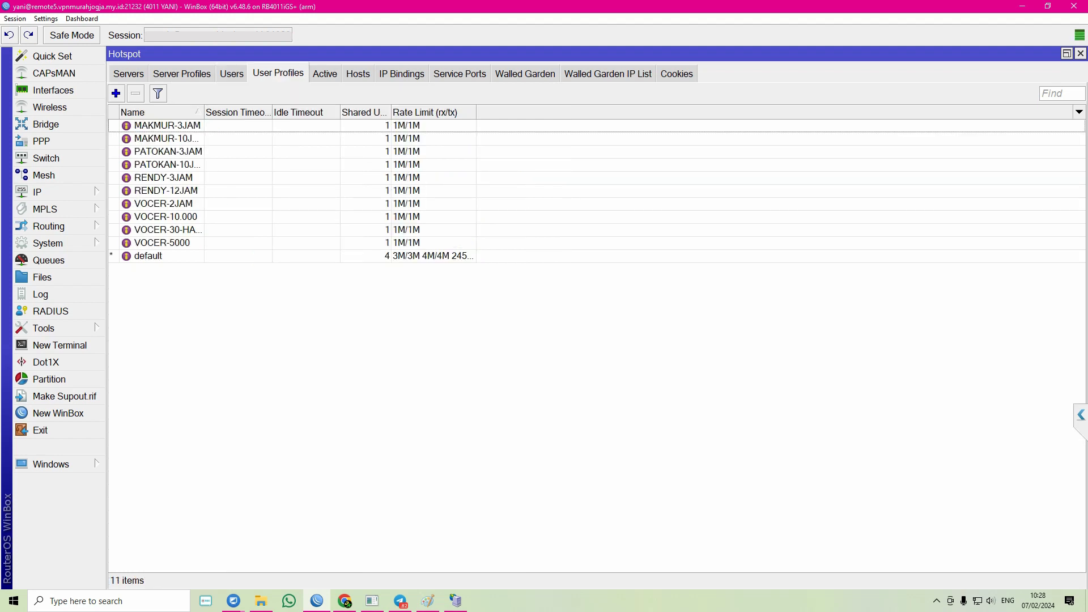
left_click(232, 73)
left_click(278, 74)
left_click(231, 74)
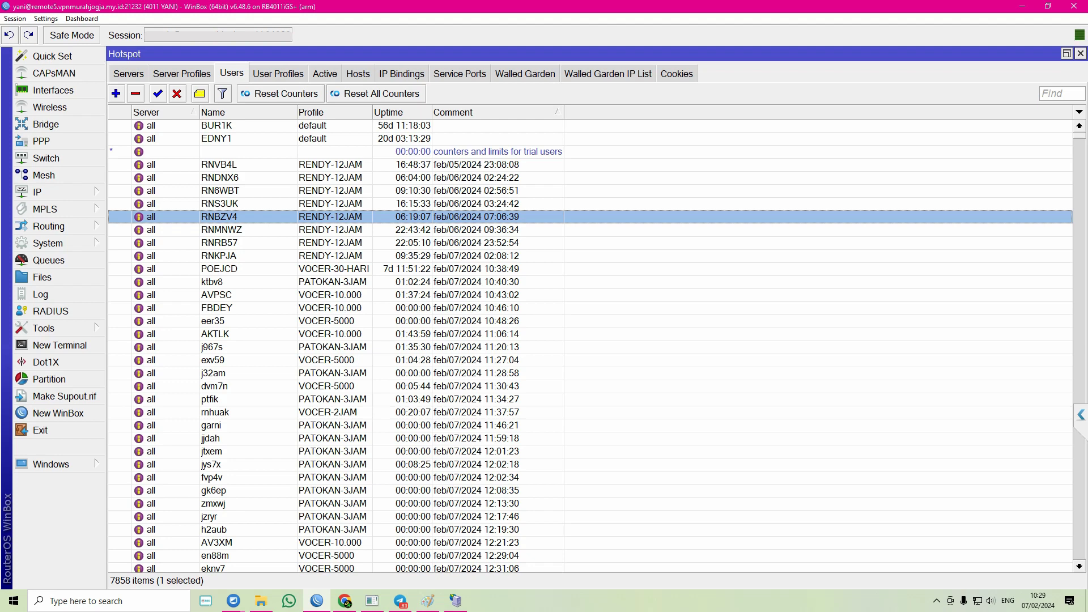
left_click(278, 74)
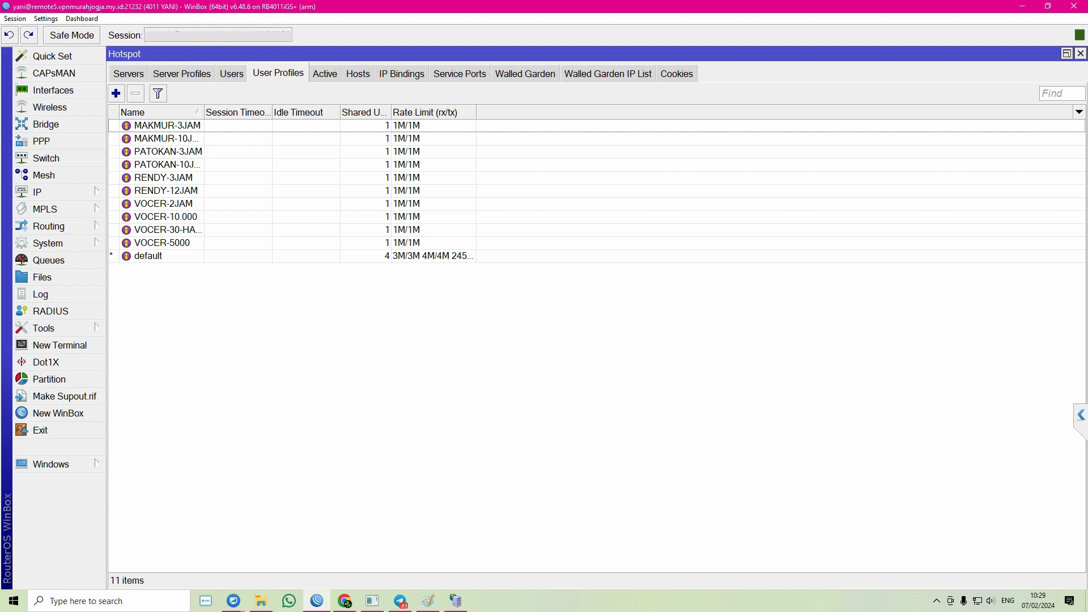
- Inspect the RENDY-12JAM profile settings without saving, then bring Mikhmon in Chrome to the front
double_click(165, 191)
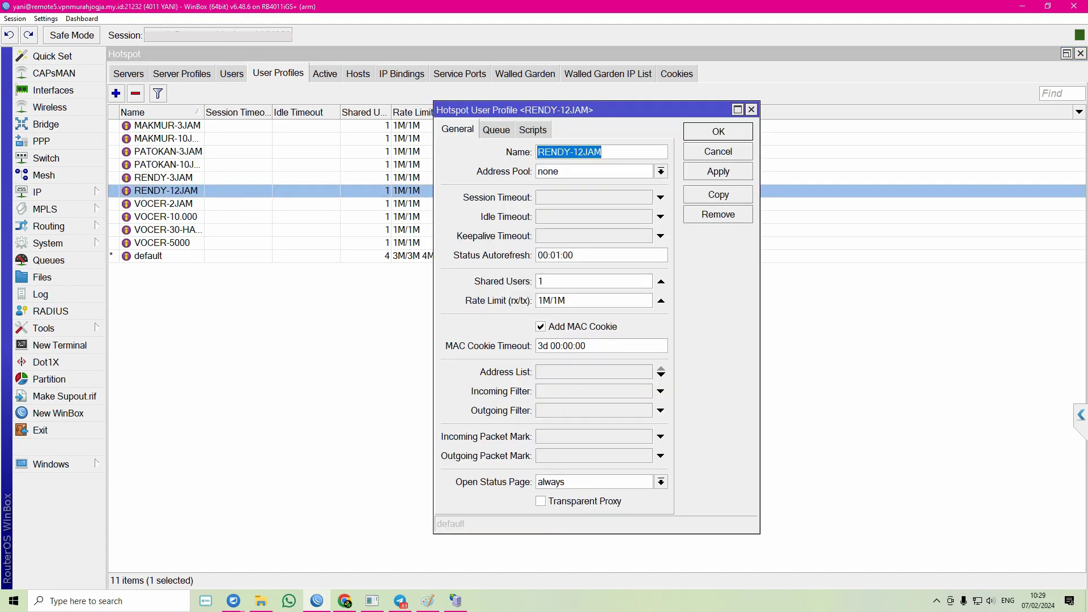
left_click(718, 152)
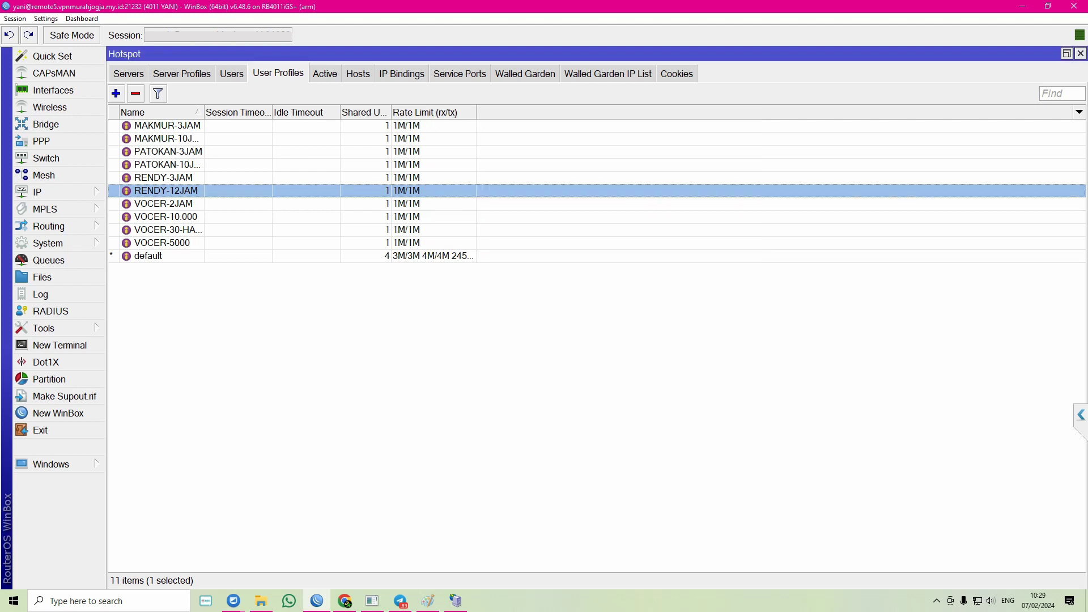
mouse_move(345, 601)
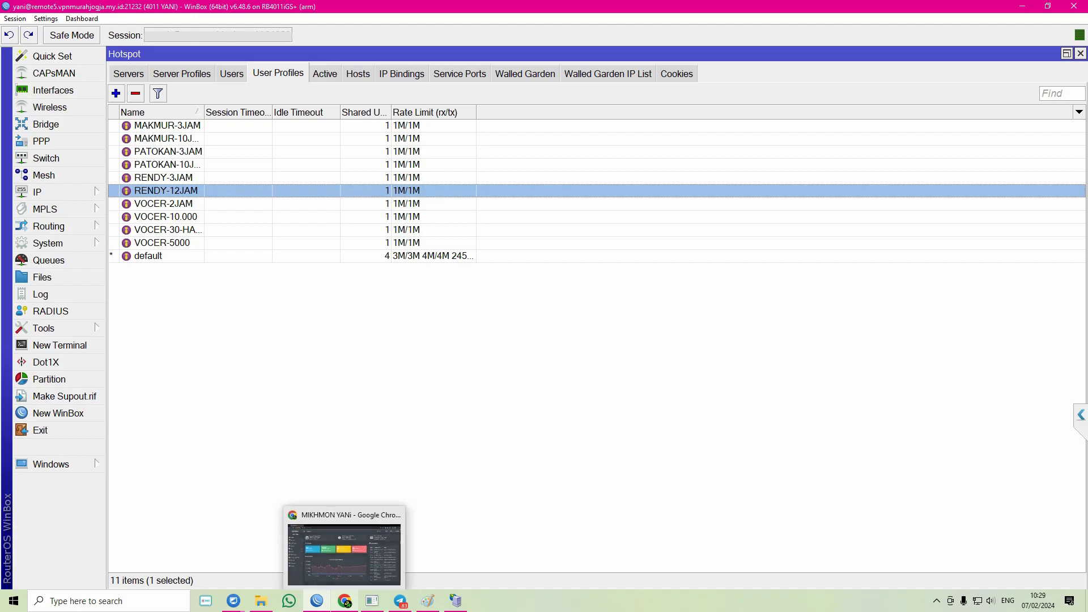
left_click(345, 546)
- Open Hotspot > Profil Pengguna > Daftar Profil in Mikhmon to list the 11 profiles
left_click(46, 155)
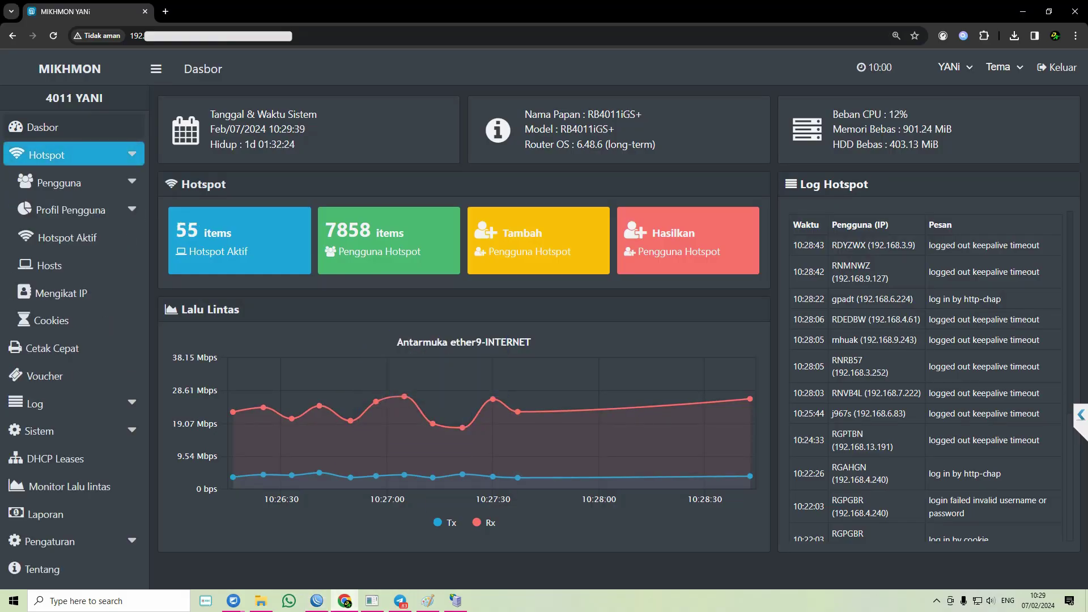
left_click(70, 210)
left_click(70, 237)
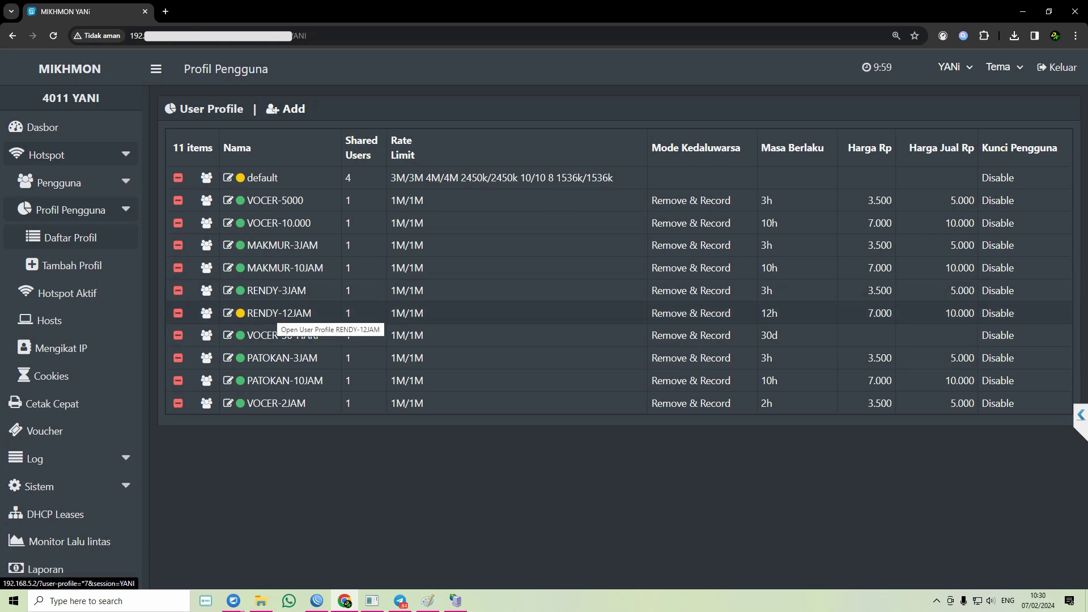
- Re-save the RENDY-12JAM profile unchanged in Mikhmon, then return to WinBox
left_click(276, 313)
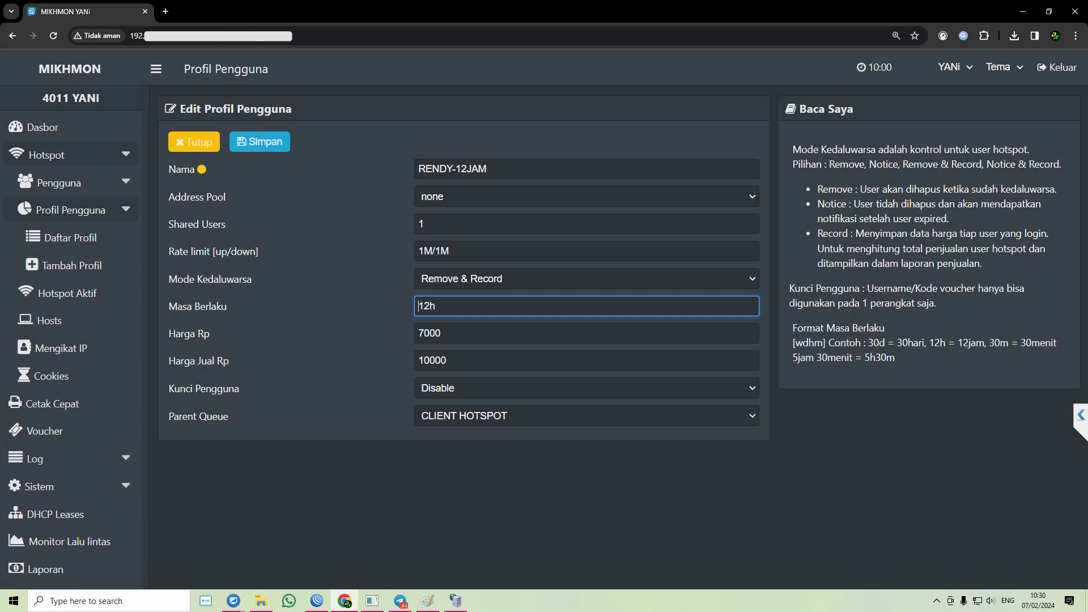
left_click(259, 141)
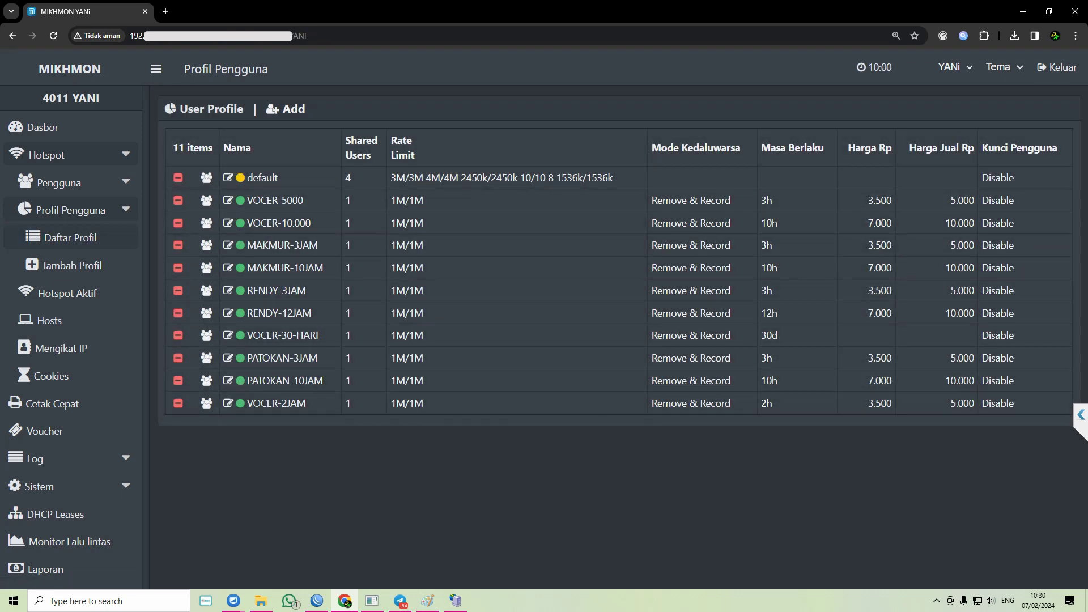
left_click(317, 601)
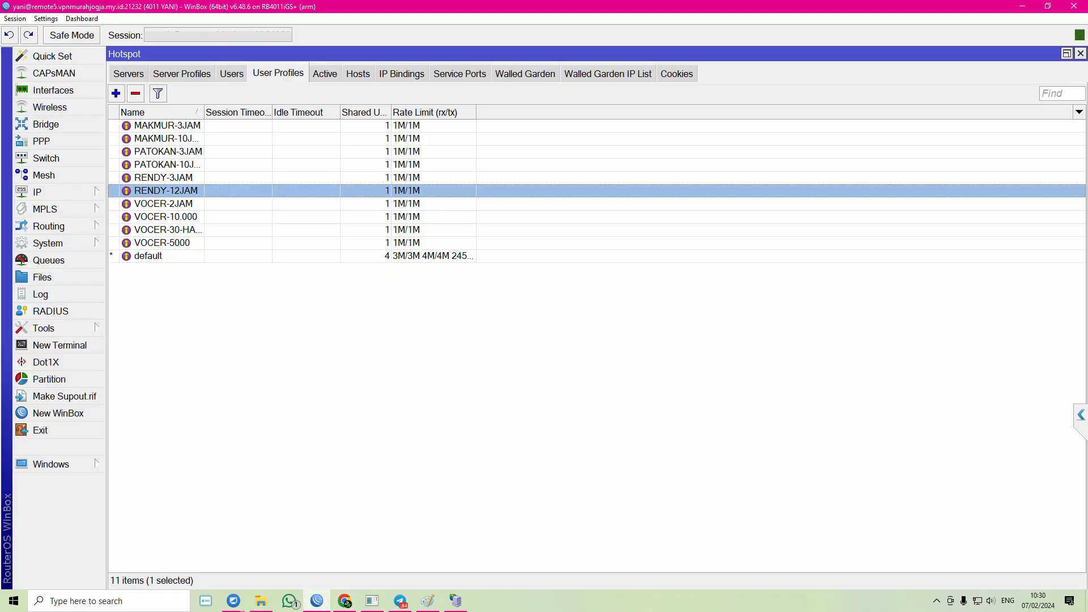
- Reopen IP > Hotspot in WinBox on the Users tab
left_click(1081, 53)
left_click(37, 192)
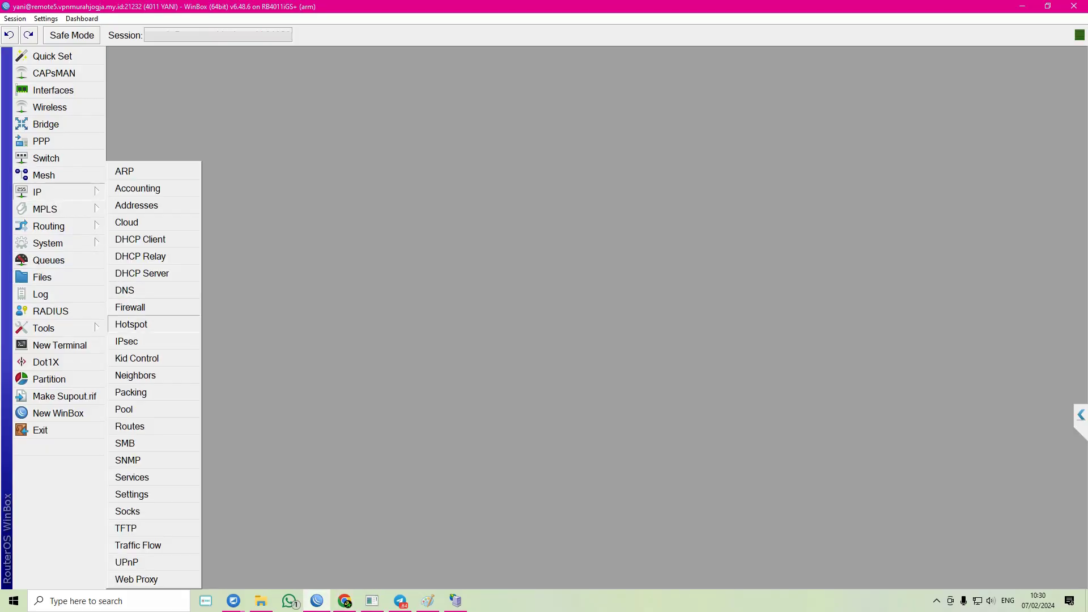
left_click(131, 324)
left_click(232, 74)
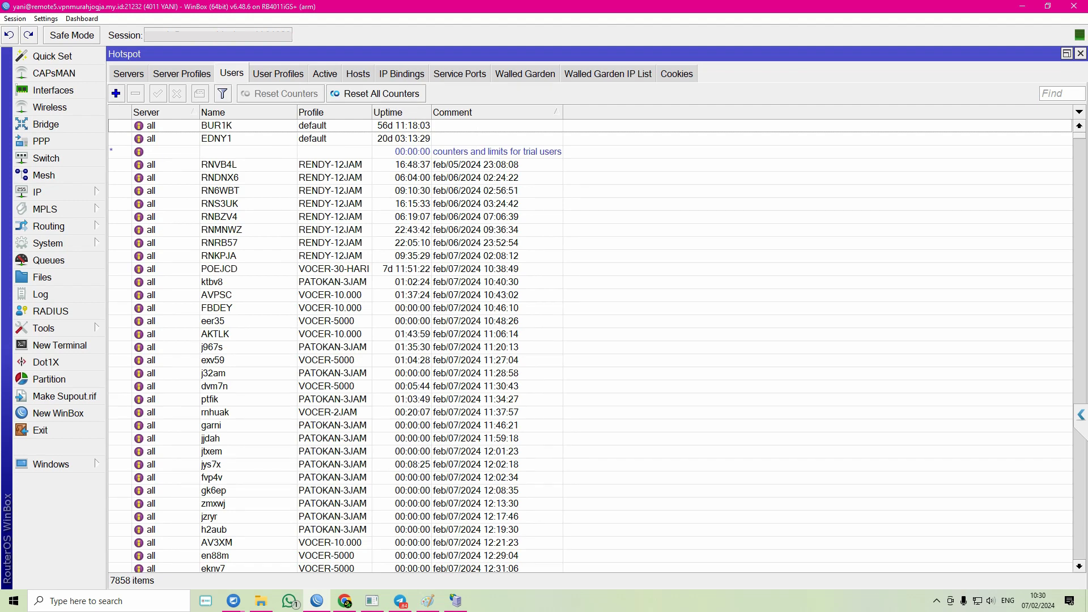
- Open the Log to check recent entries, then move it aside to view the User Profiles list
left_click(41, 294)
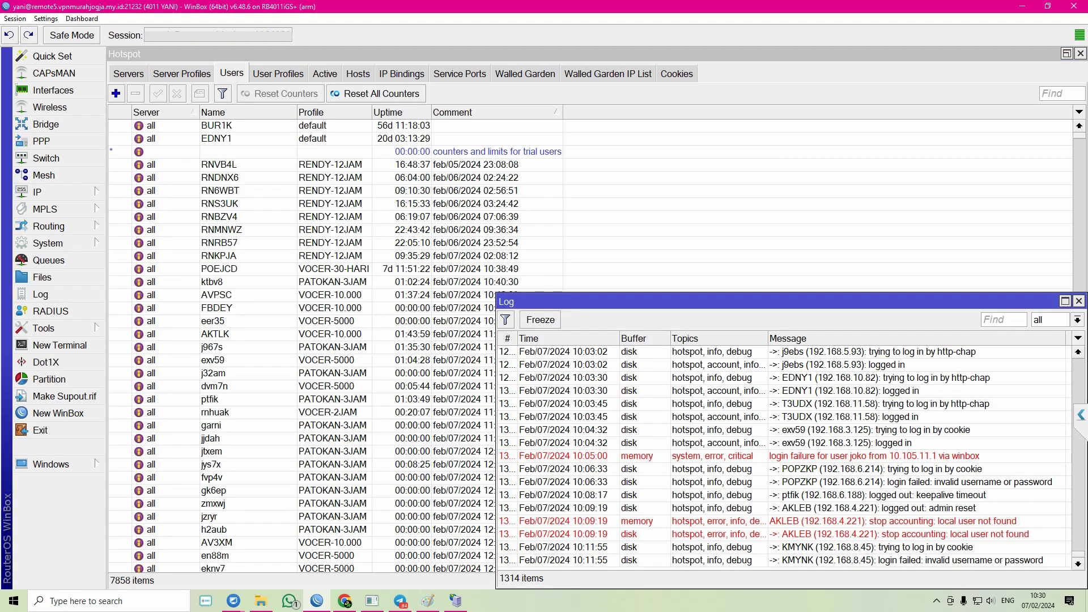
left_click_drag(658, 302, 408, 153)
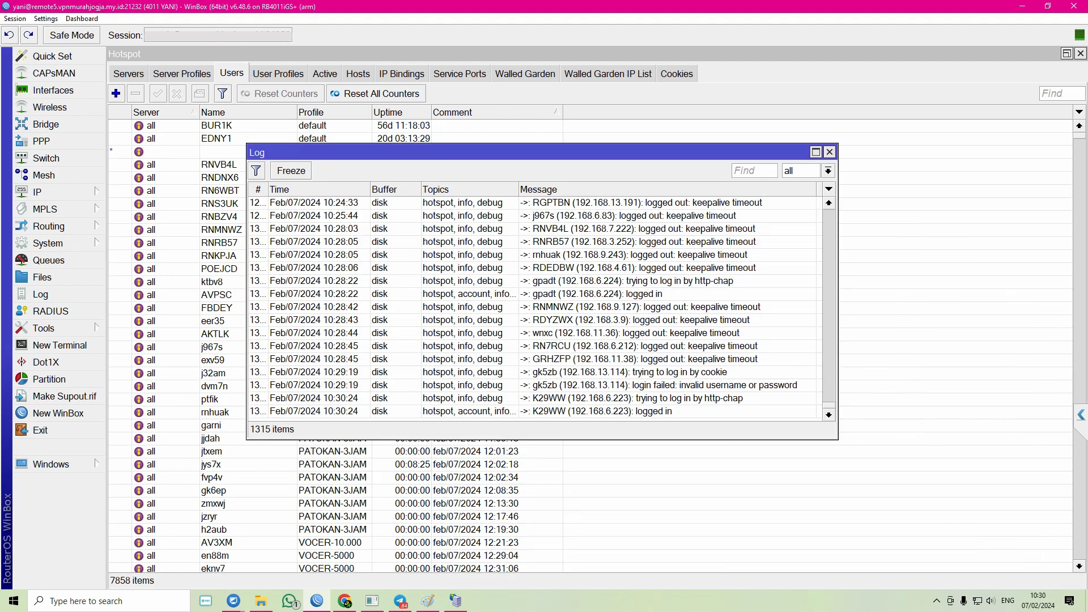
scroll(533, 309, "up", 5)
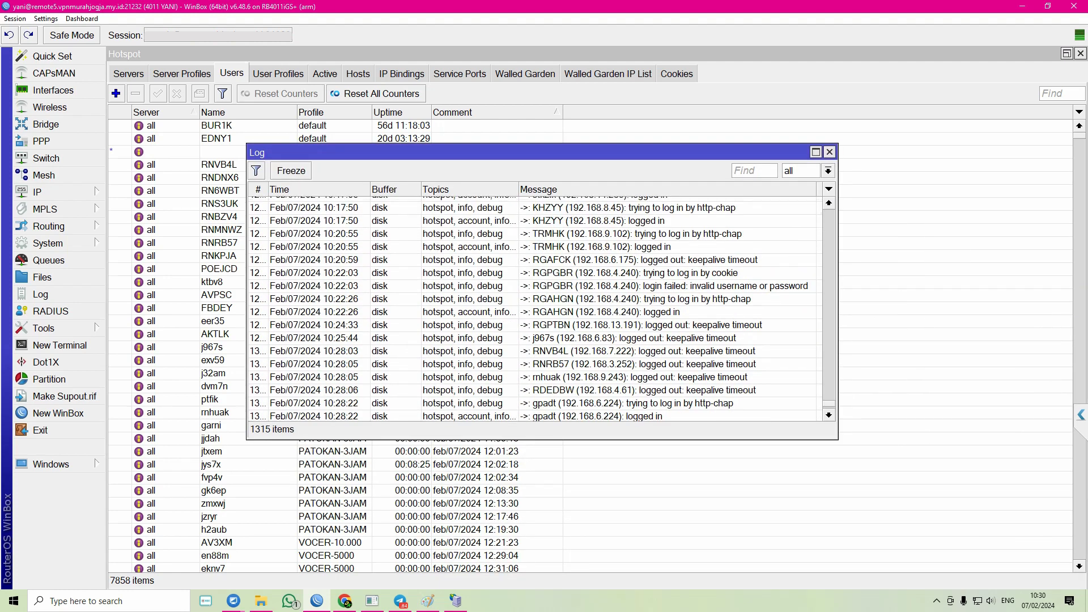
scroll(533, 309, "down", 5)
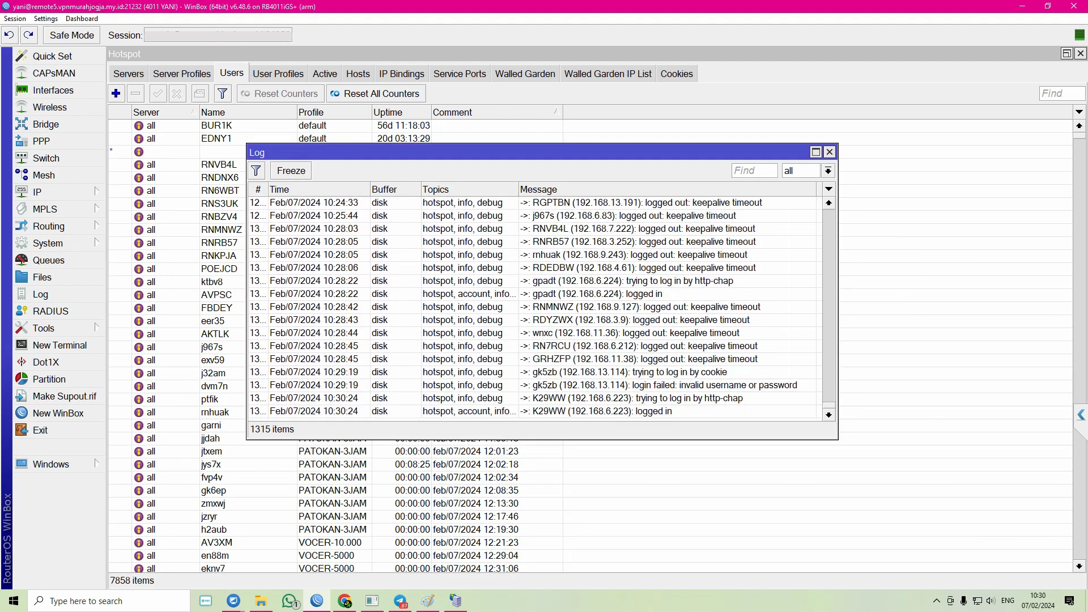
left_click_drag(533, 152, 704, 152)
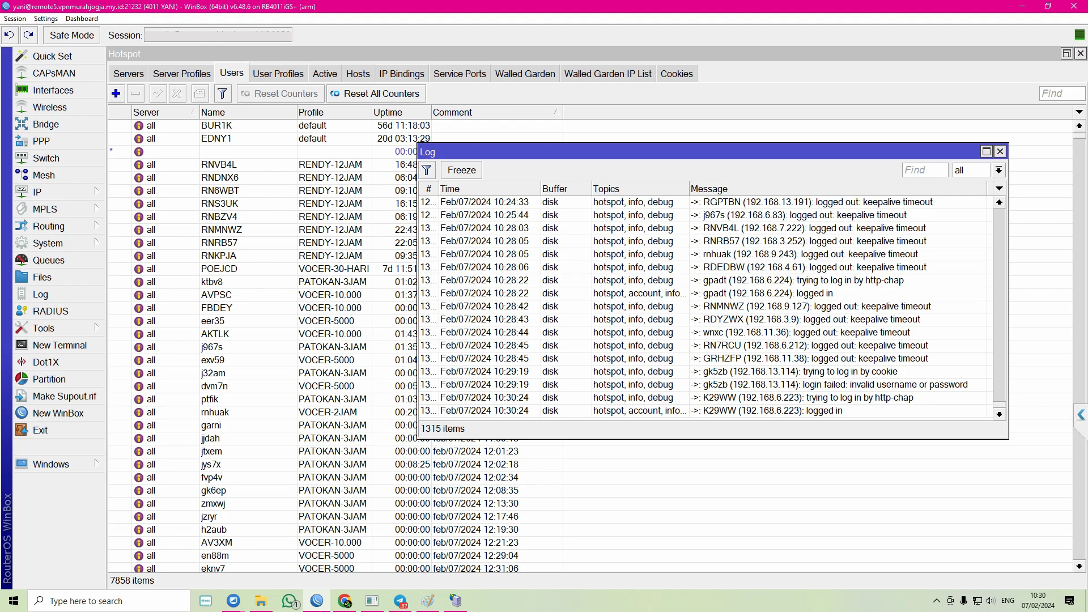
left_click_drag(703, 152, 758, 129)
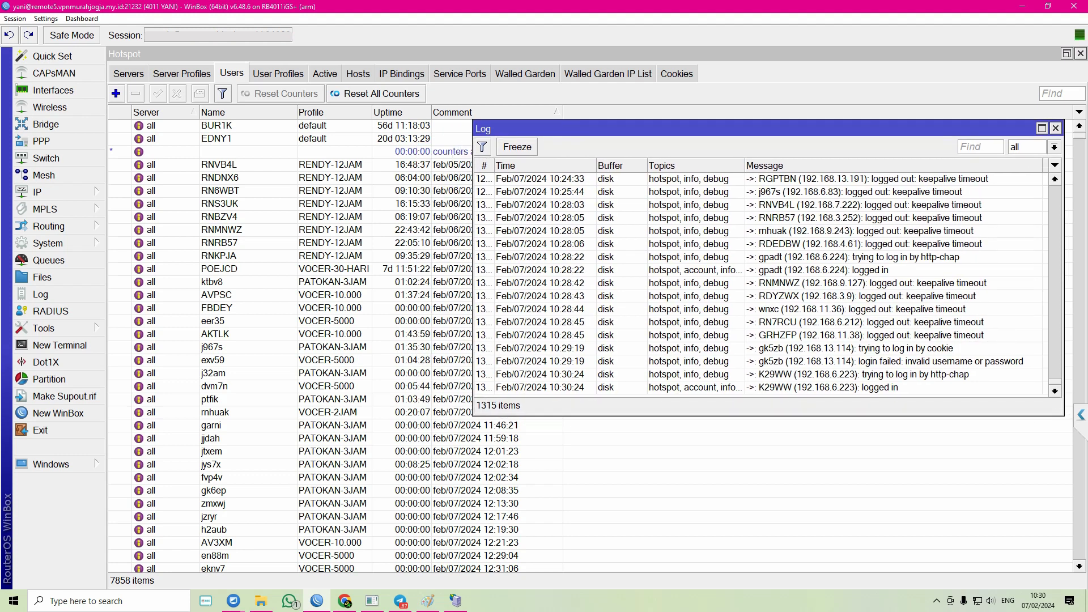
left_click(277, 73)
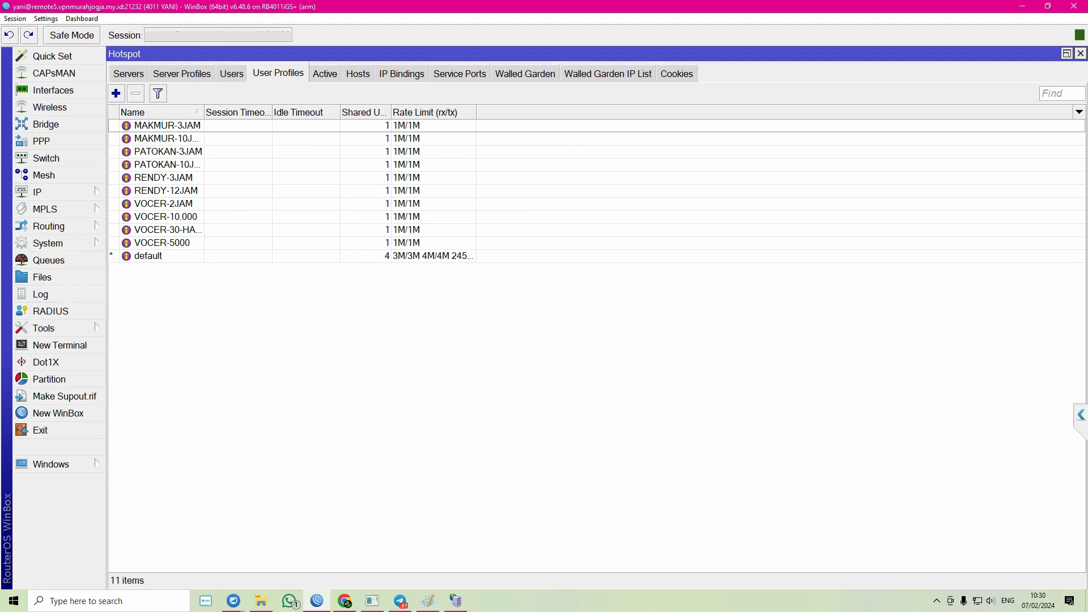
left_click(48, 243)
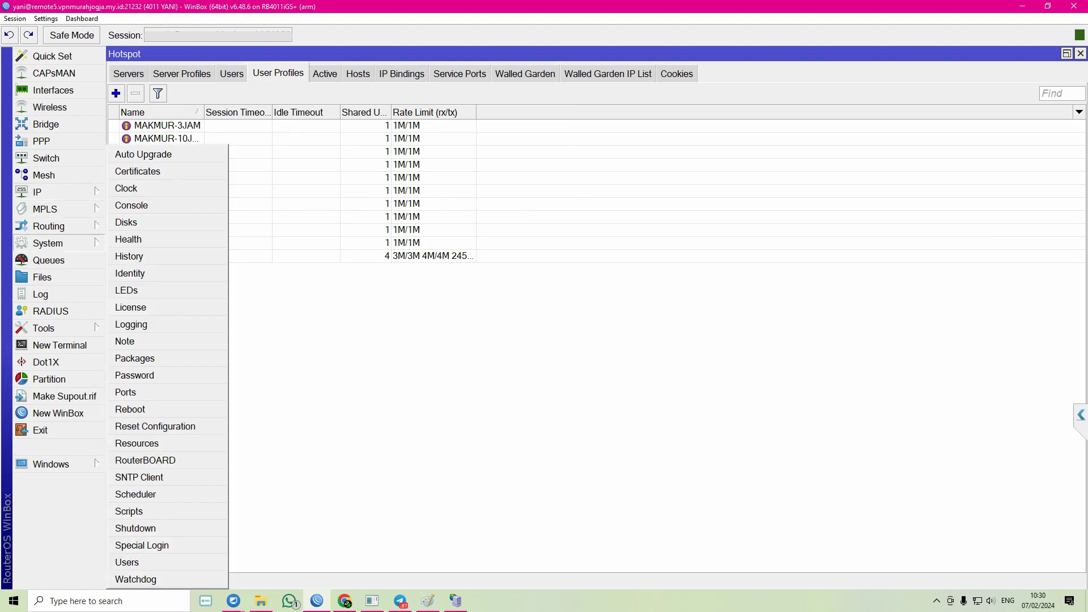
left_click(142, 494)
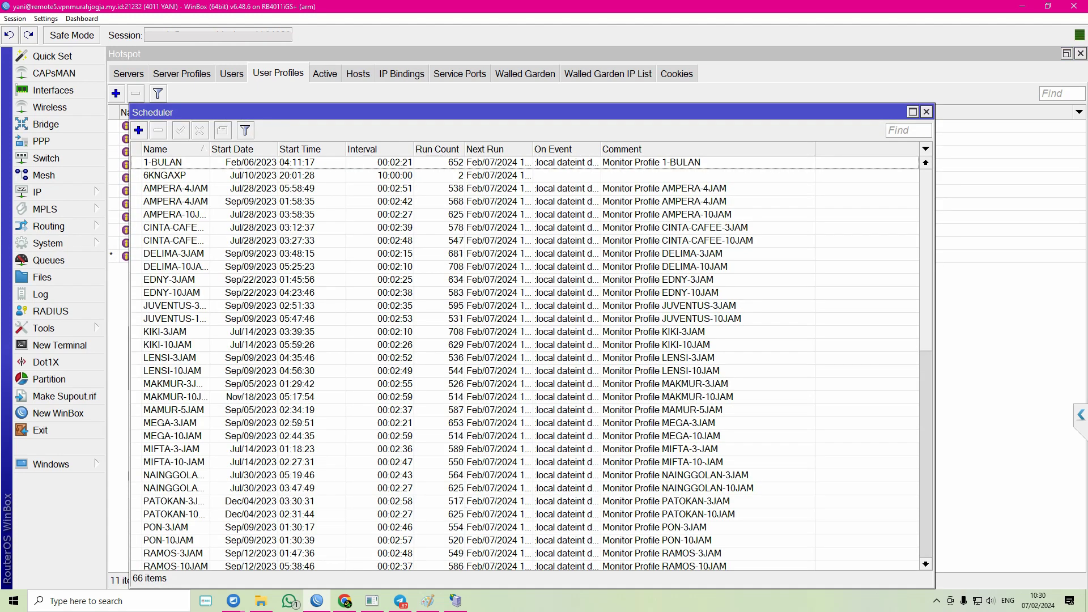
left_click_drag(352, 113, 677, 99)
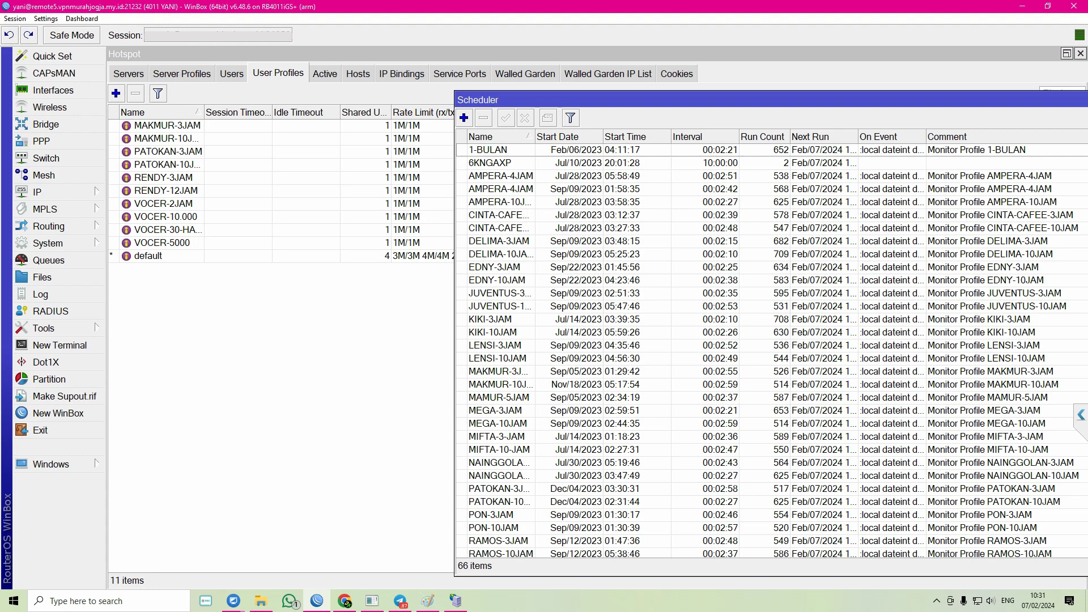
left_click_drag(511, 99, 455, 102)
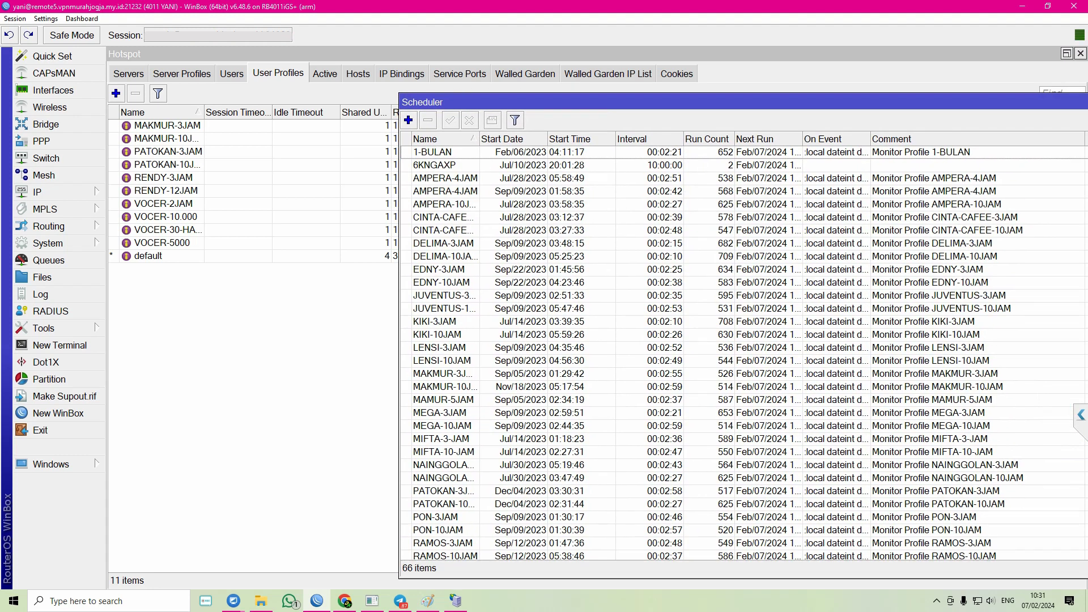
scroll(747, 352, "down", 5)
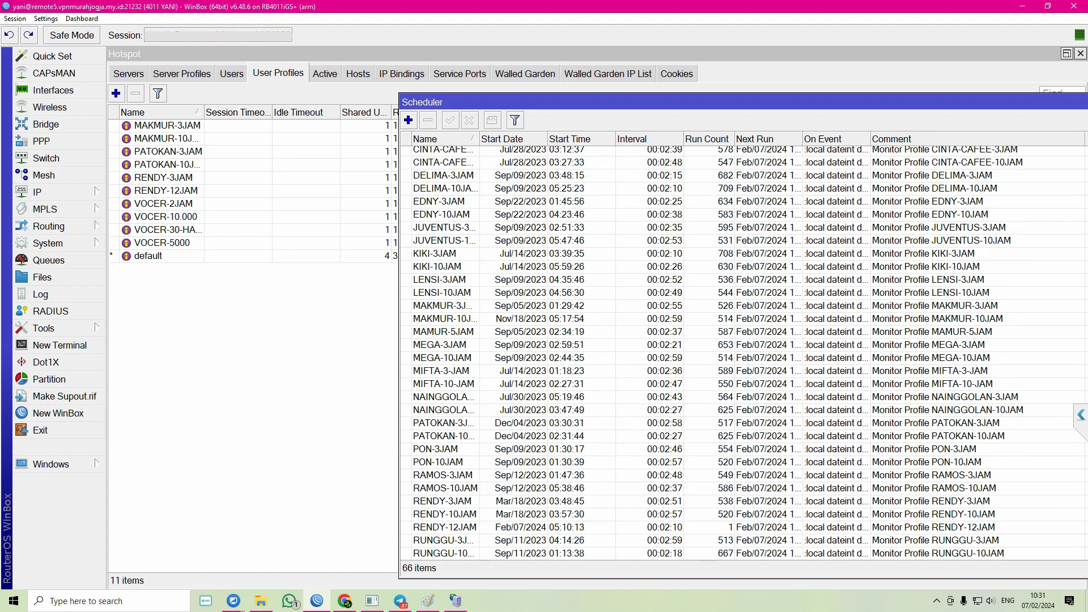
scroll(747, 352, "down", 6)
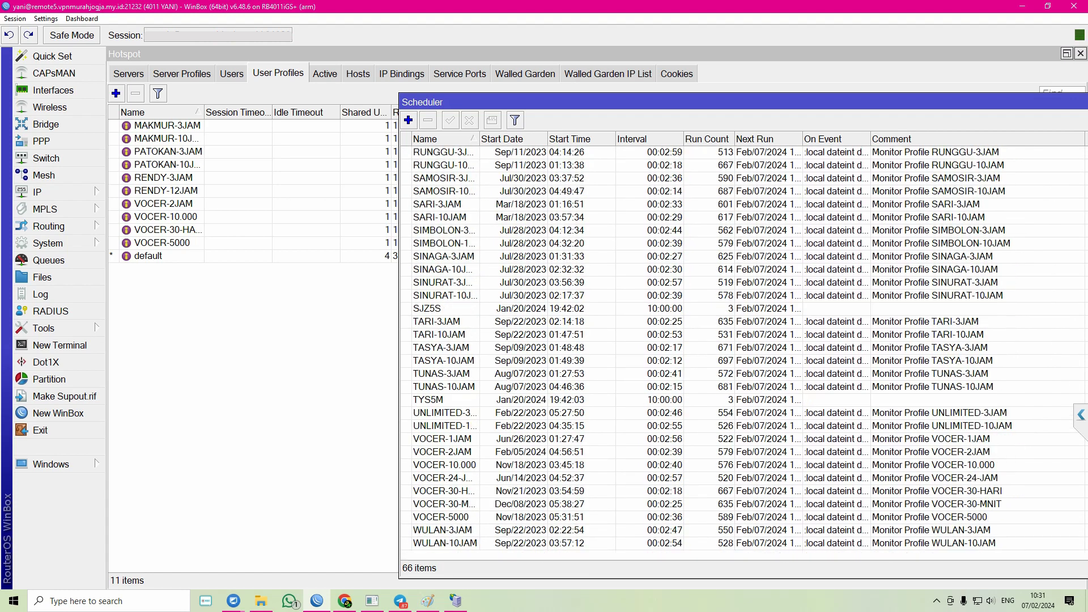
left_click_drag(680, 102, 627, 118)
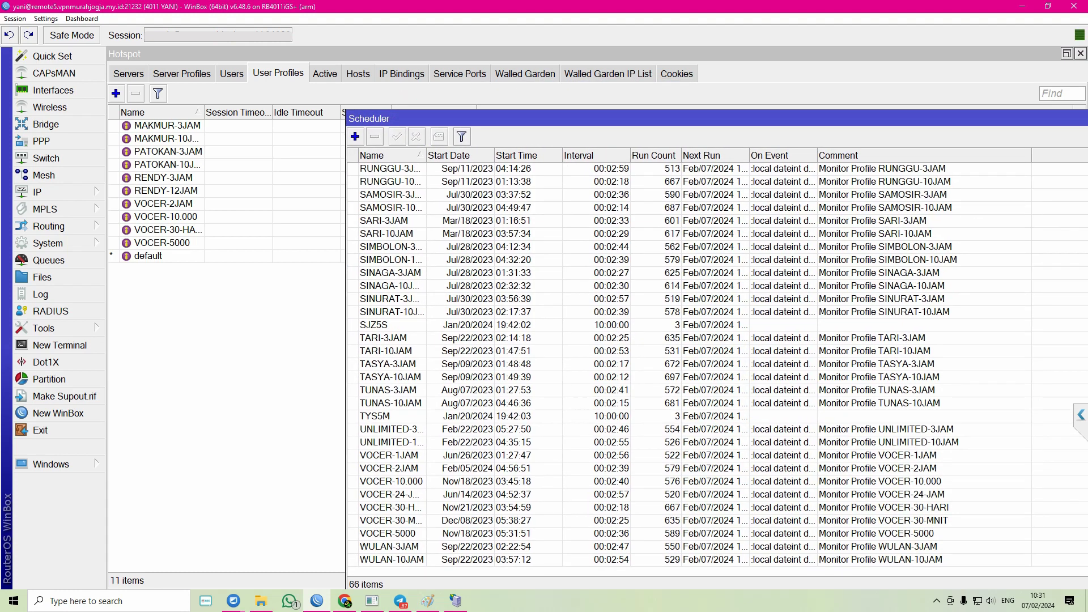
scroll(685, 351, "up", 6)
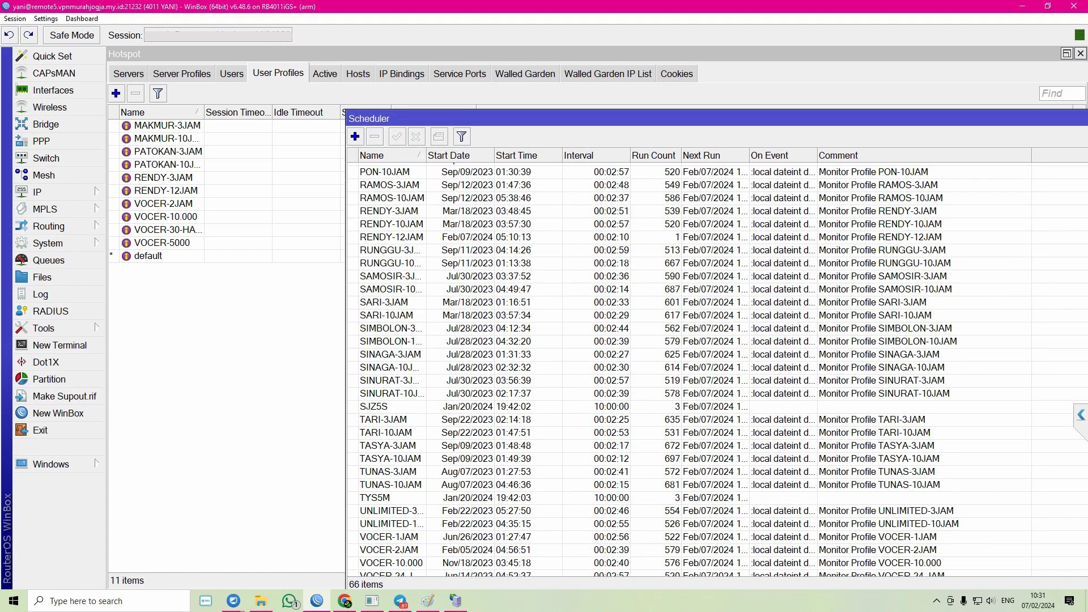
left_click_drag(627, 119, 254, 257)
left_click(771, 257)
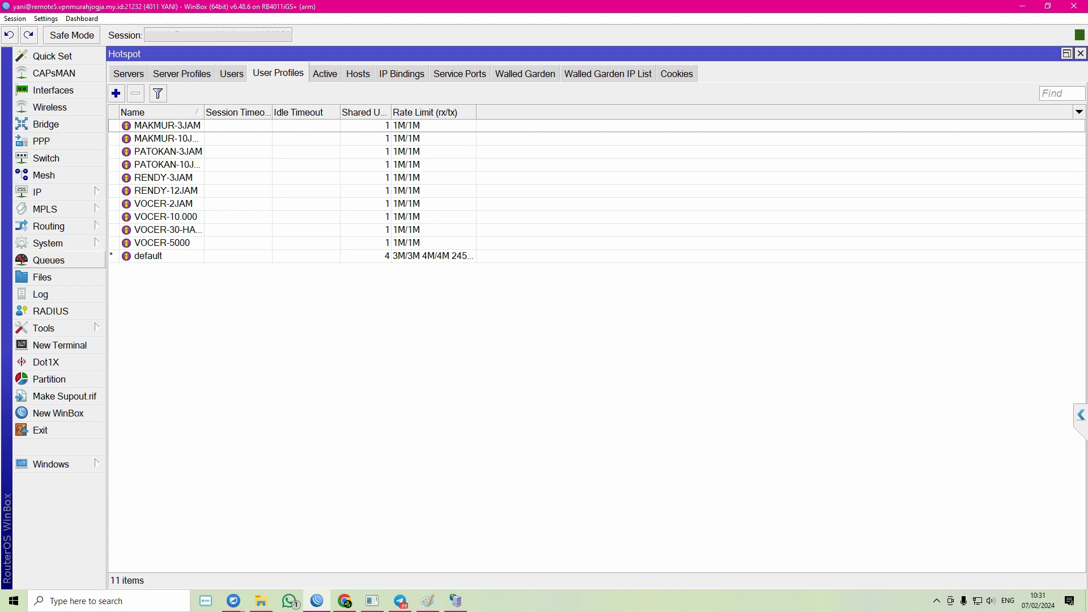
left_click(48, 244)
left_click(136, 493)
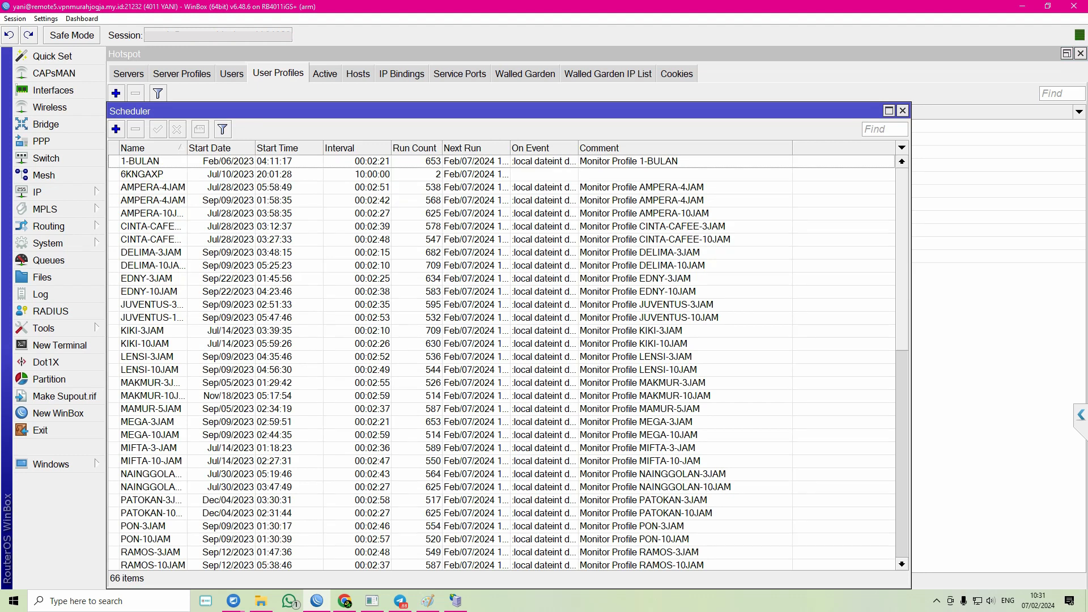
left_click(903, 112)
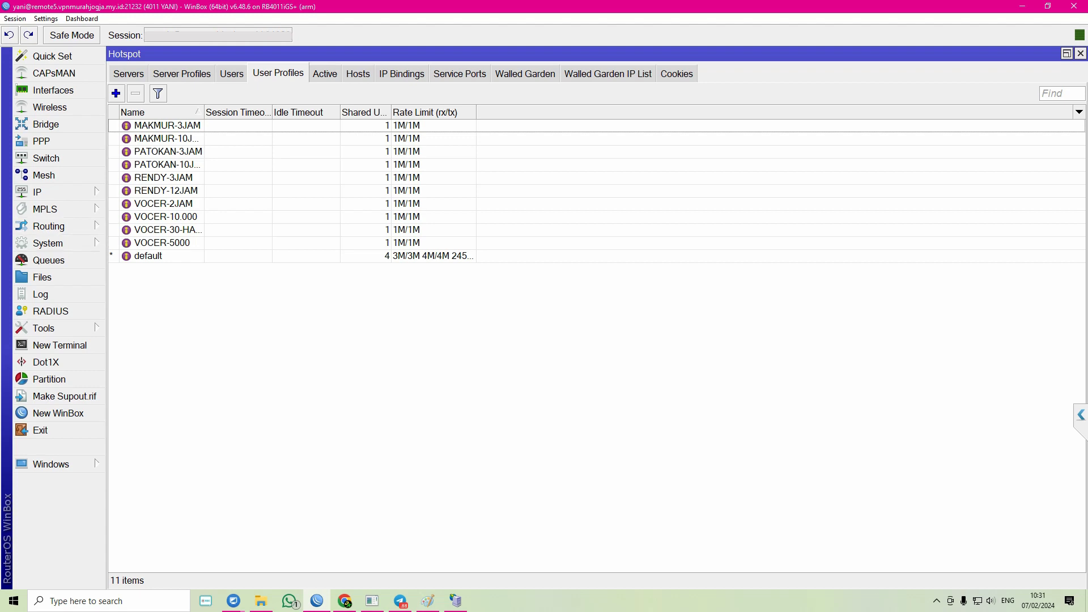
- Open System > Scheduler, sort the profile monitor tasks by name descending, and scroll through them
left_click(49, 243)
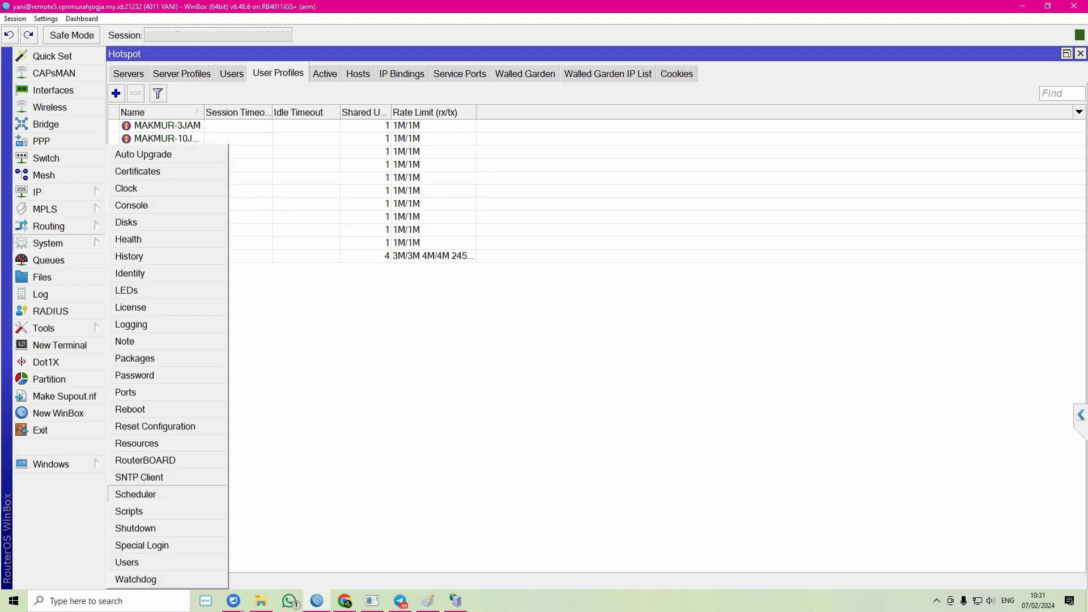
left_click(136, 495)
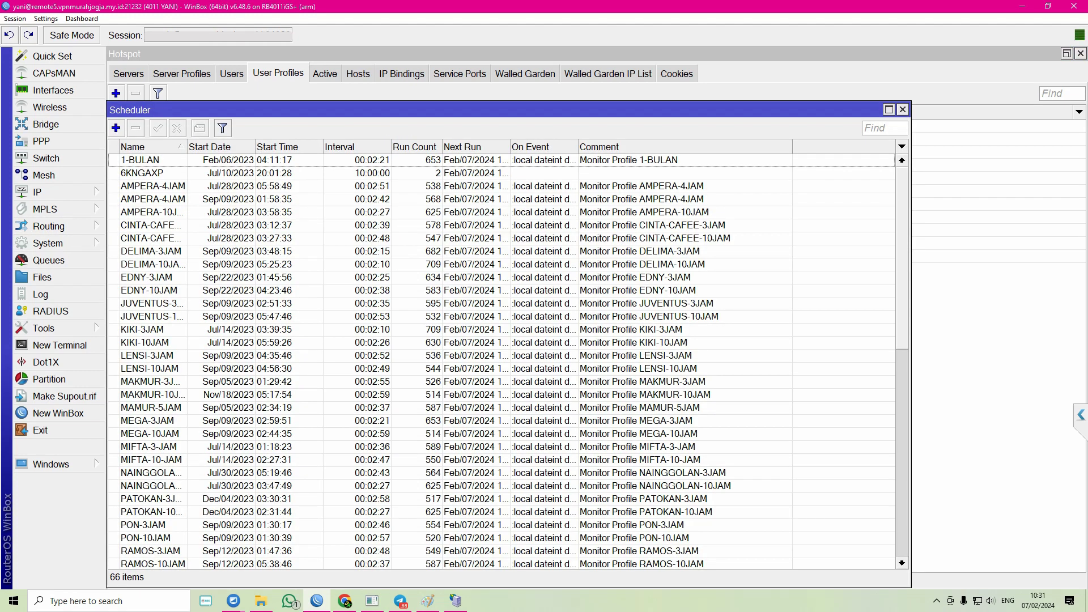
left_click(150, 146)
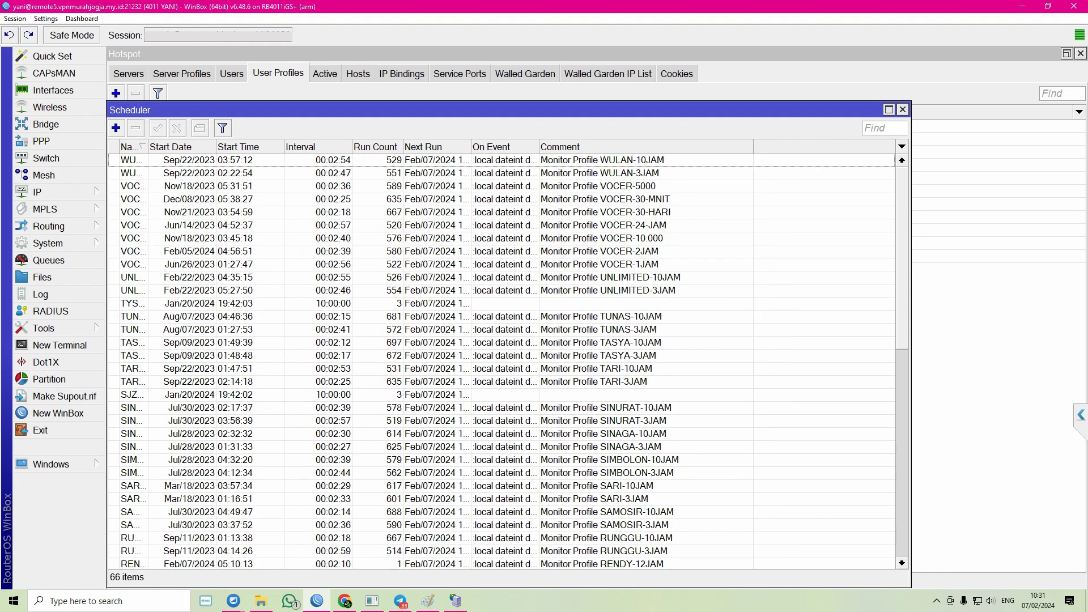
left_click_drag(226, 110, 488, 54)
scroll(729, 307, "down", 10)
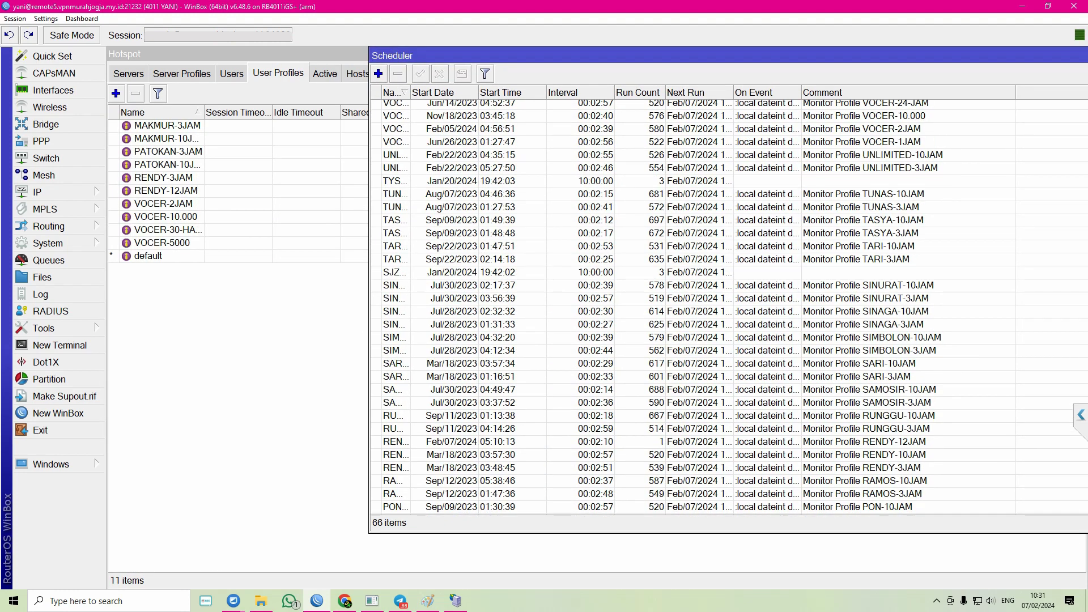
scroll(735, 308, "up", 7)
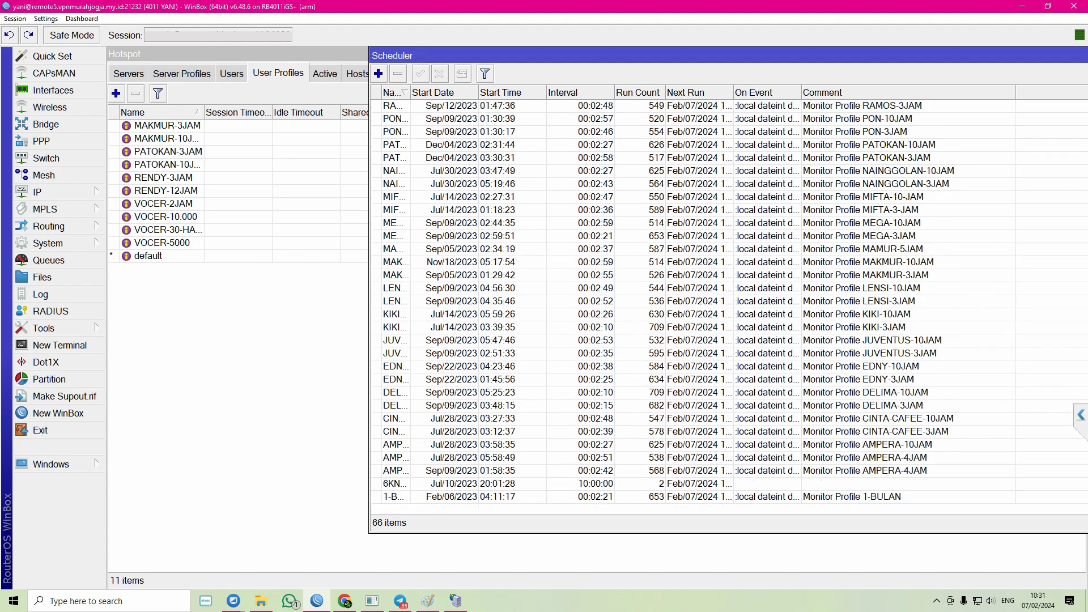
scroll(730, 308, "up", 3)
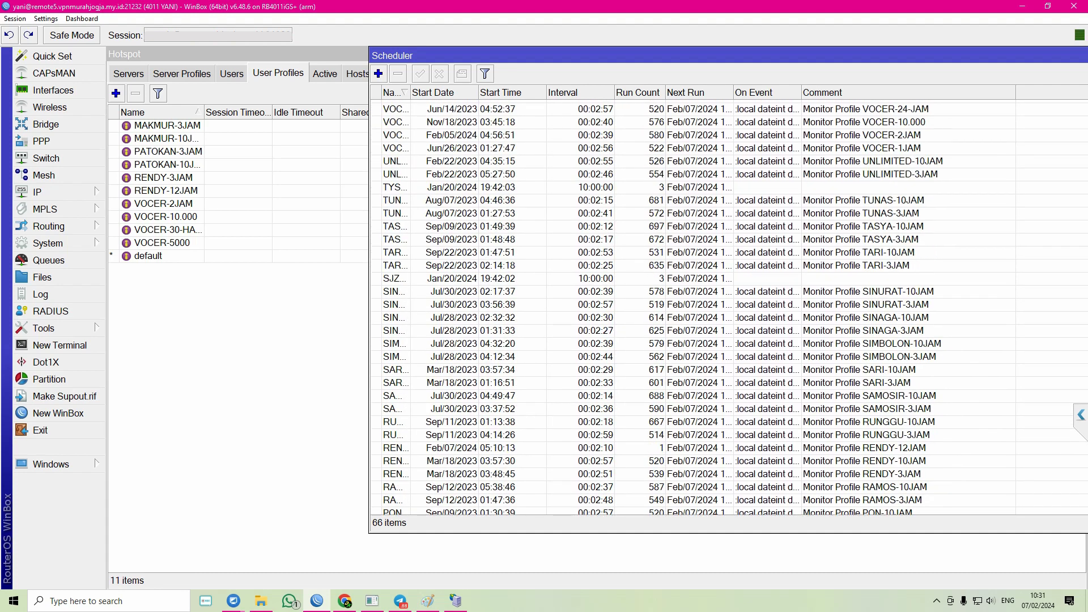
scroll(729, 308, "down", 3)
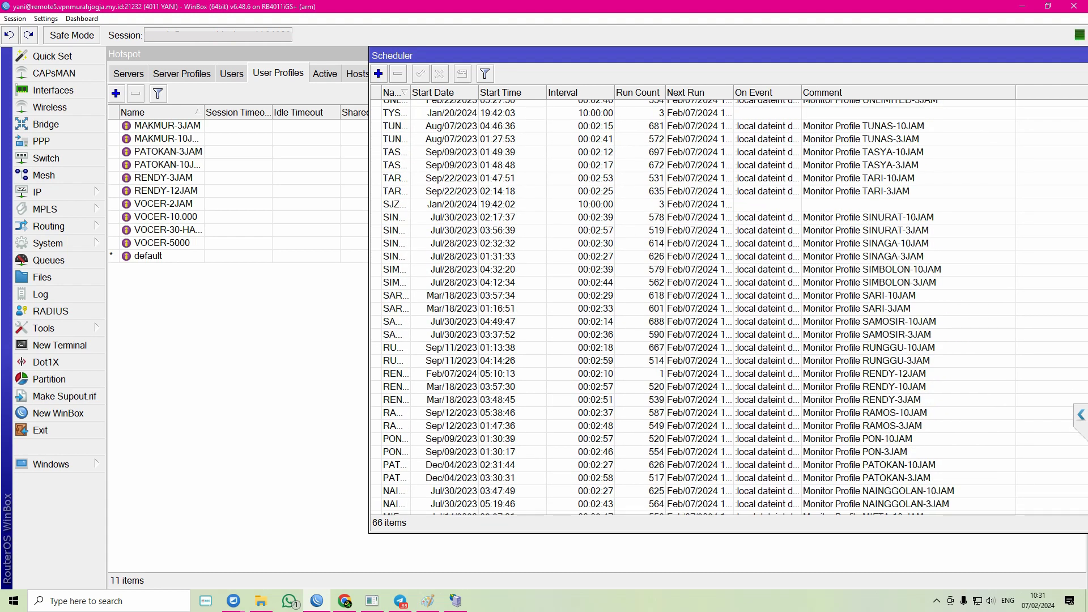
- Close the Scheduler and return to the Hotspot Users list of 7858 users
left_click_drag(731, 56, 658, 137)
scroll(691, 386, "down", 7)
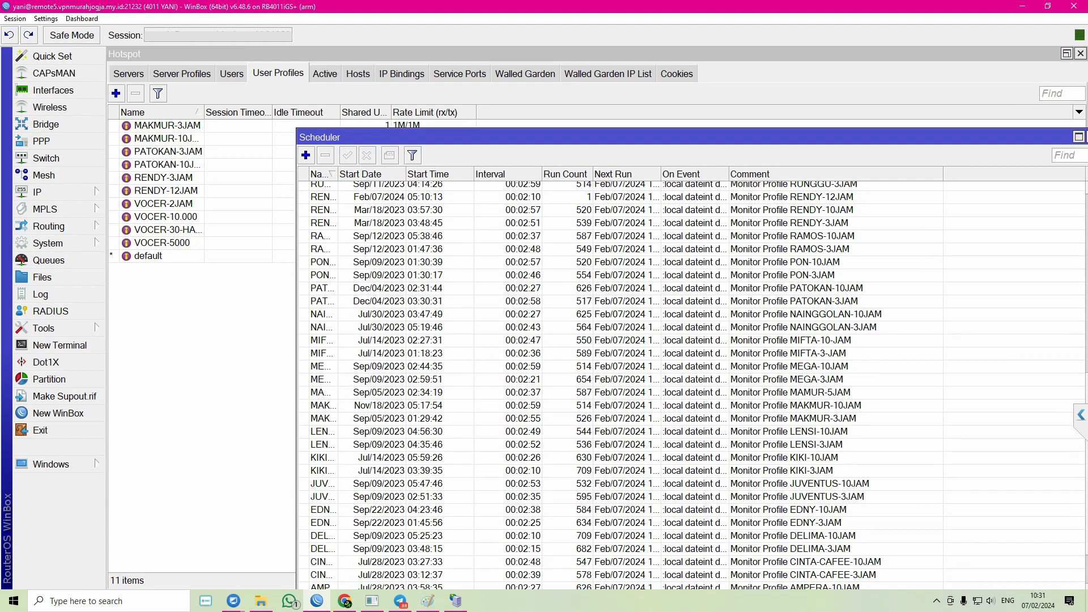
scroll(691, 385, "down", 2)
left_click_drag(658, 137, 457, 165)
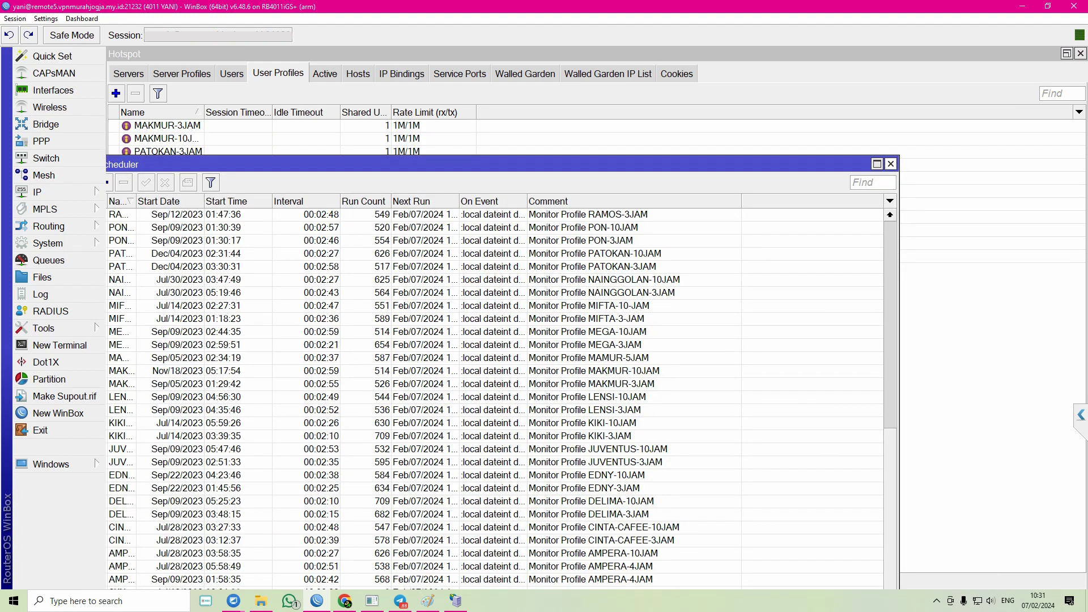
left_click(890, 164)
left_click(232, 74)
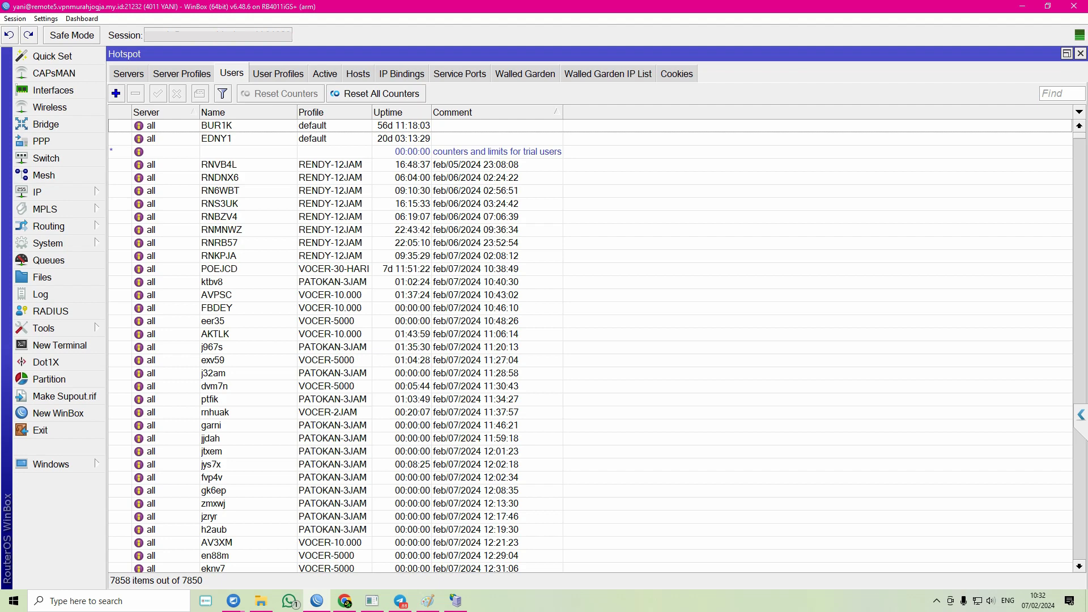
- Open the Log window over the Hotspot Users list to see latest login and logout entries
left_click(40, 294)
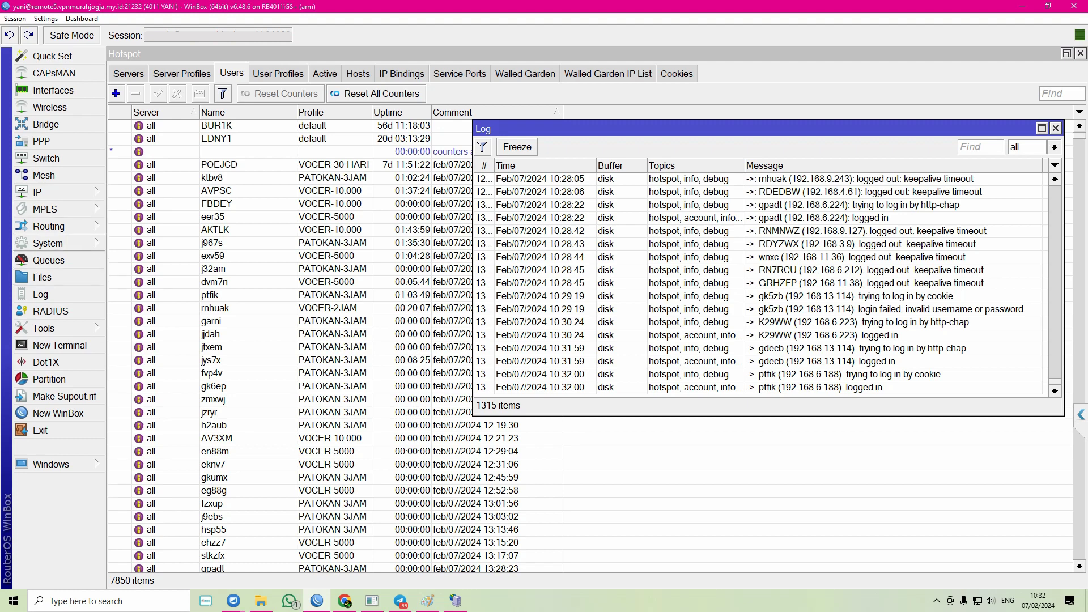
- Open System > Scheduler, widen the name column and select the RENDY-12JAM monitor entry
left_click(50, 243)
left_click(142, 494)
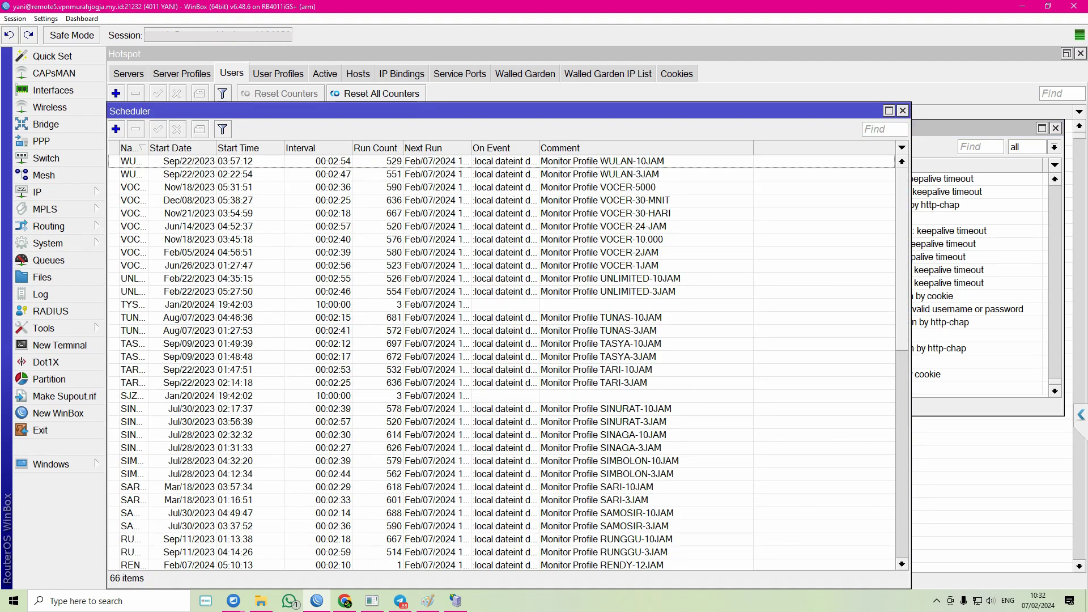
scroll(501, 363, "down", 2)
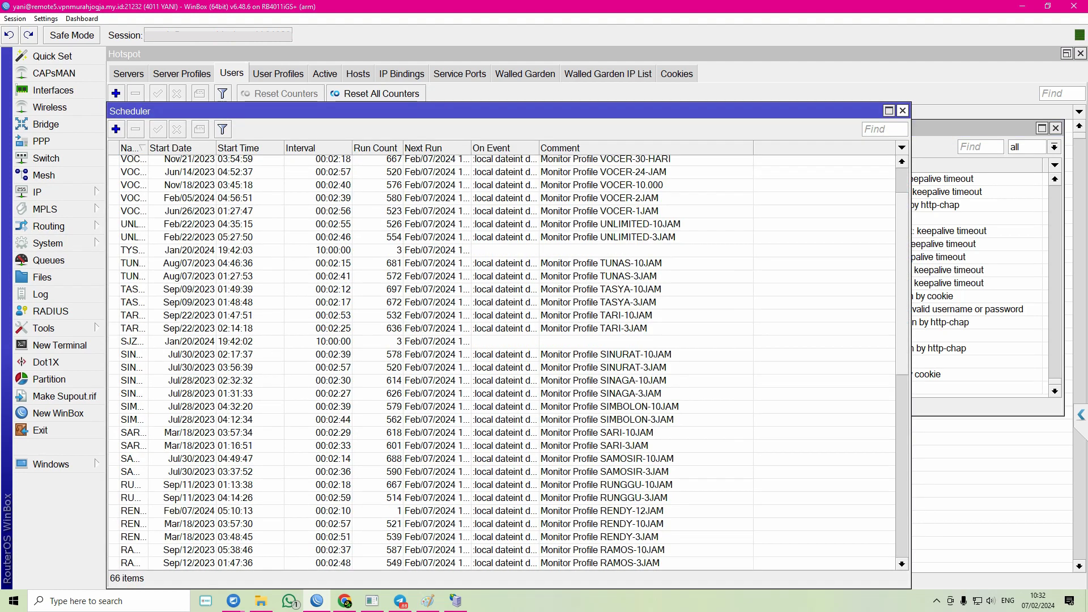
left_click_drag(453, 111, 786, 89)
left_click_drag(481, 126, 567, 126)
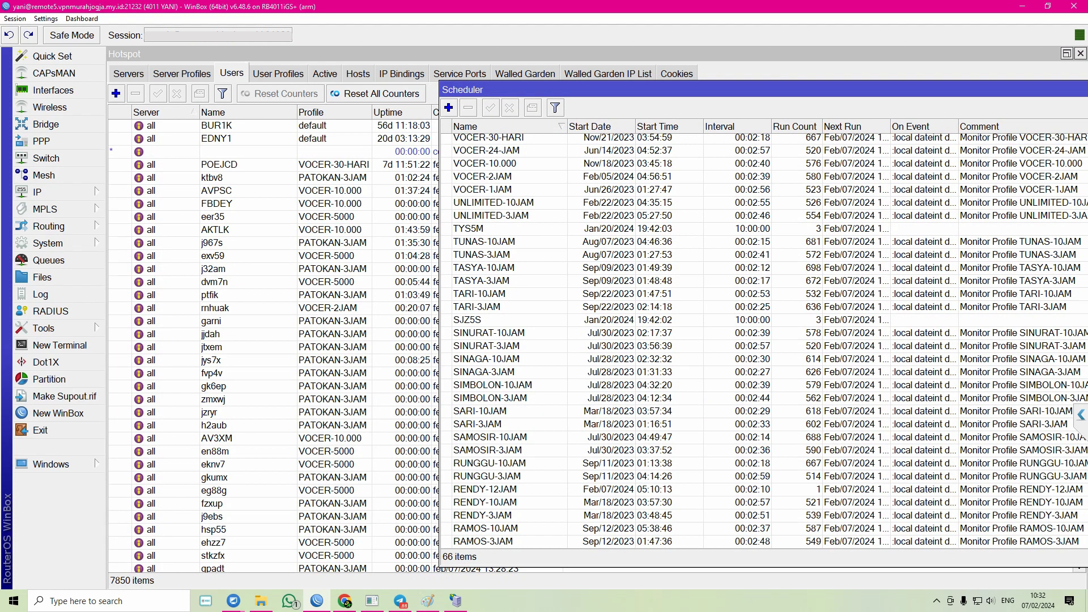
left_click(492, 490)
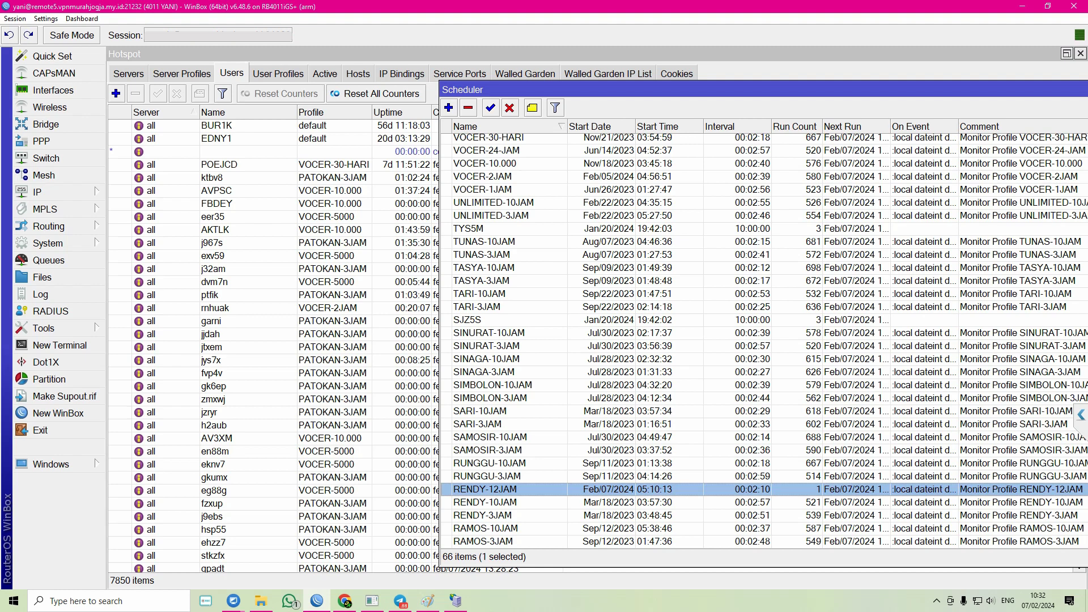
left_click_drag(709, 89, 530, 83)
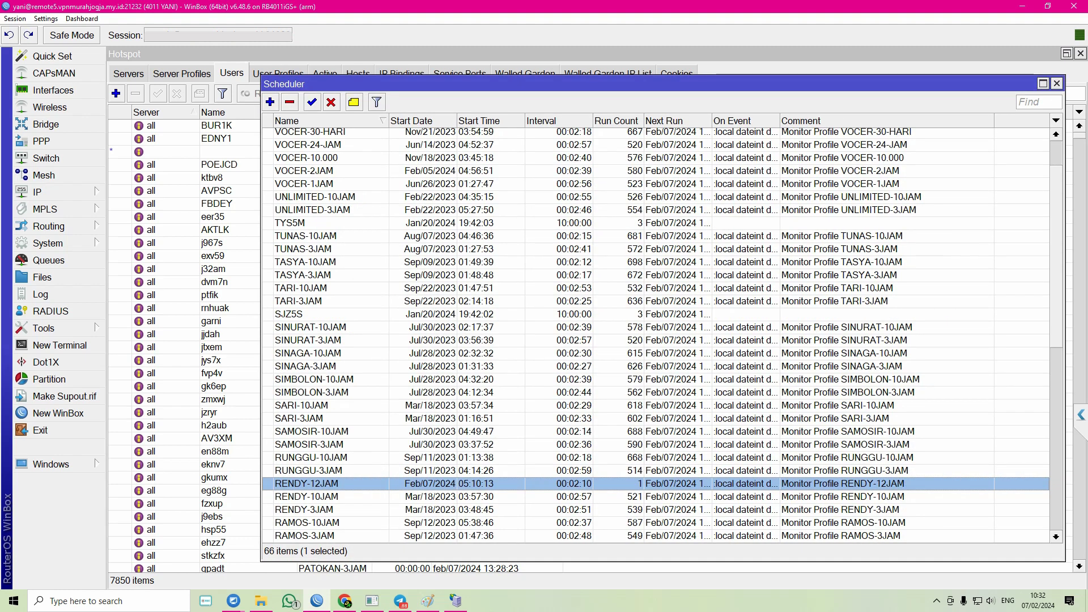
- Remove the RENDY-12JAM scheduler entry, close the Scheduler, and go to Mikhmon's user profiles
type("rendy")
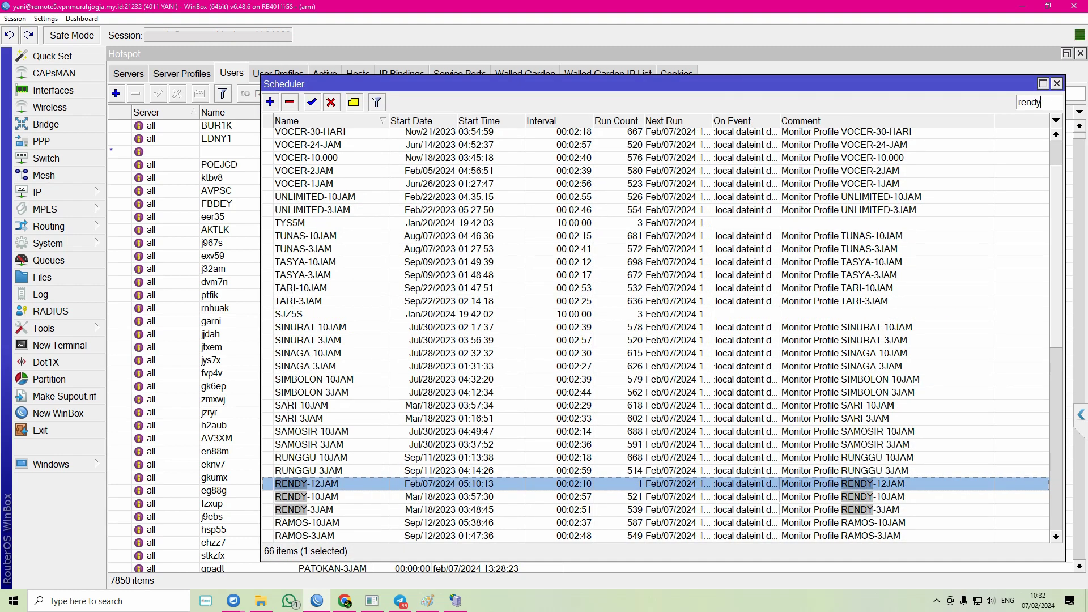
key("BackSpace")
key("BackSpace")
key("BackSpace")
key("BackSpace")
key("BackSpace")
left_click(290, 102)
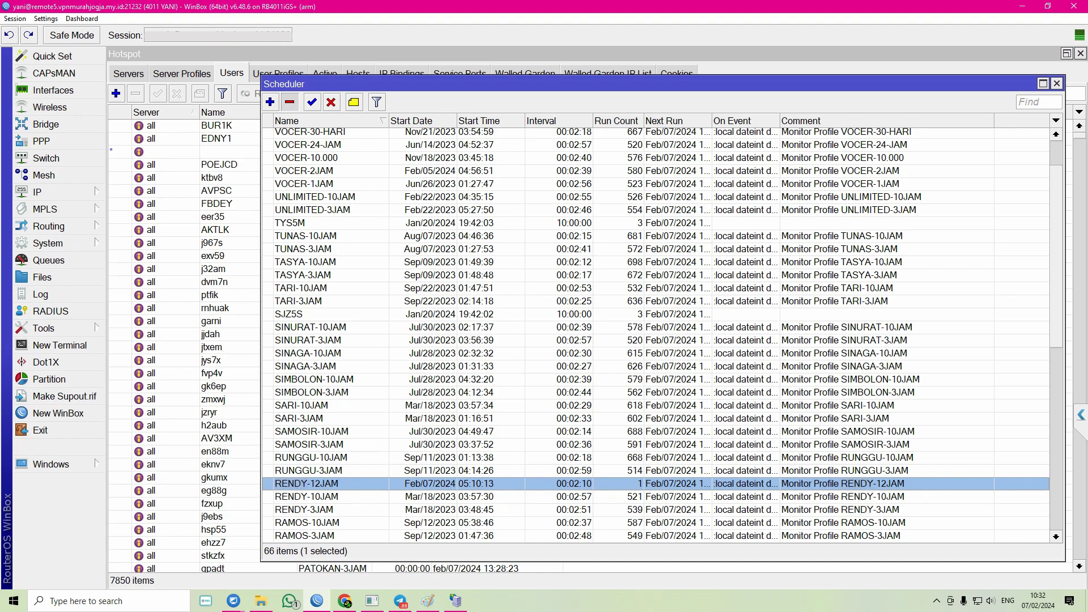
left_click(1057, 84)
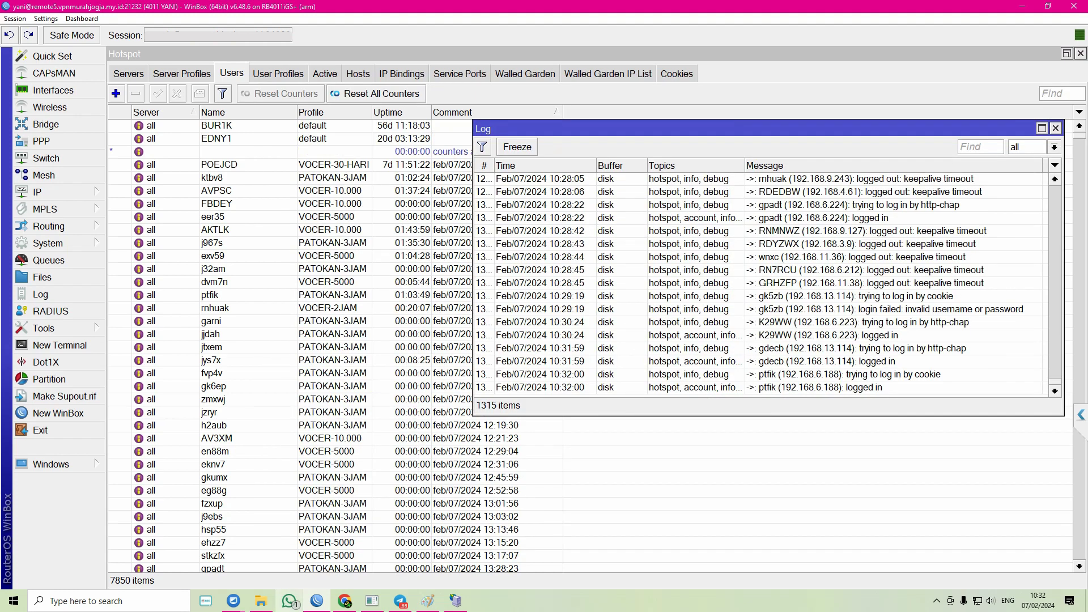
left_click(345, 601)
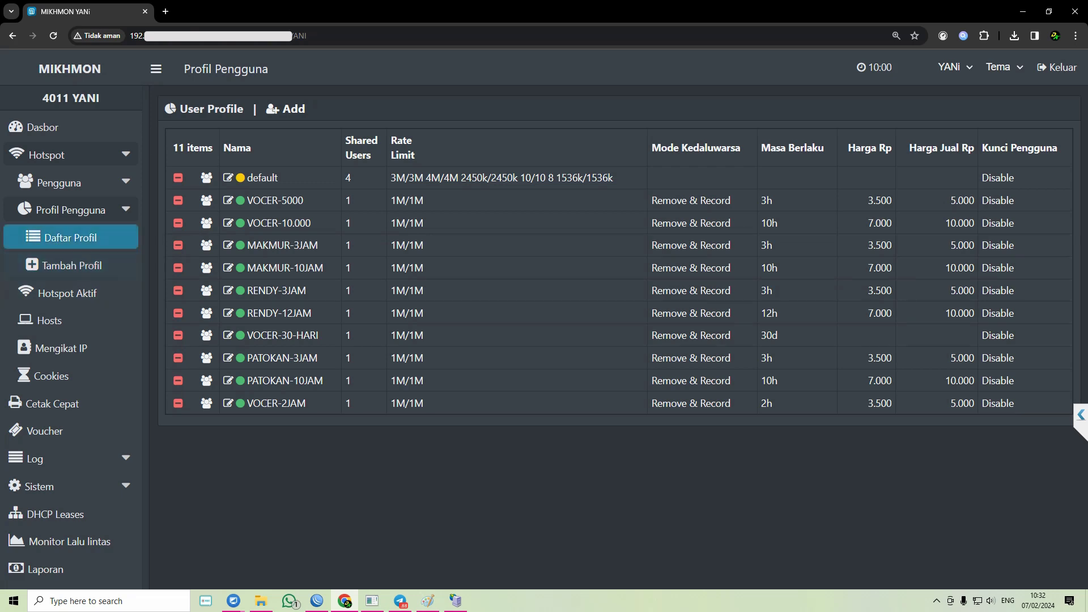
left_click(283, 336)
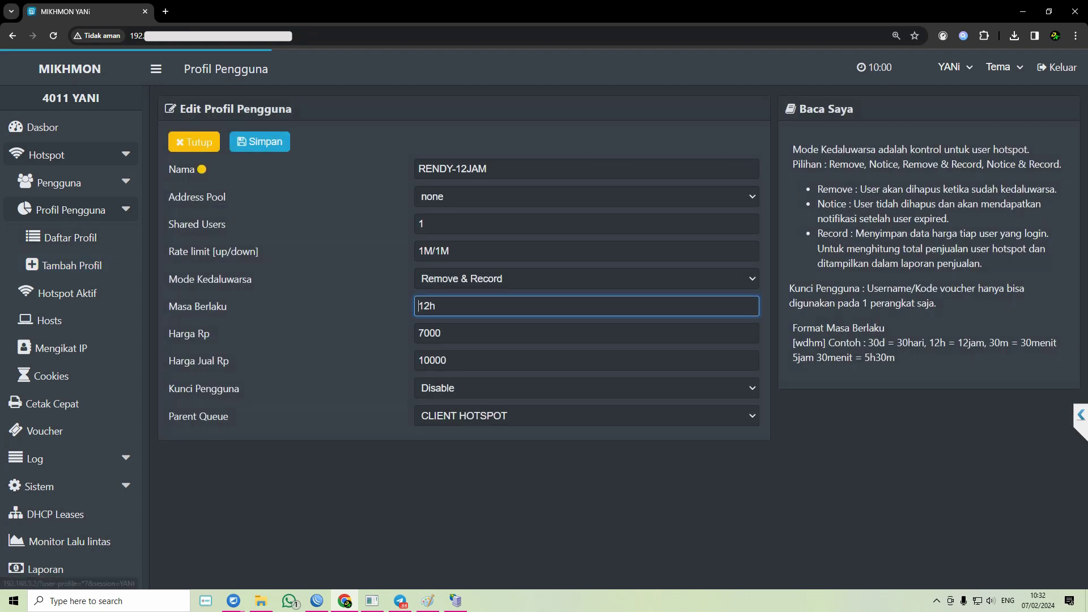
left_click(260, 141)
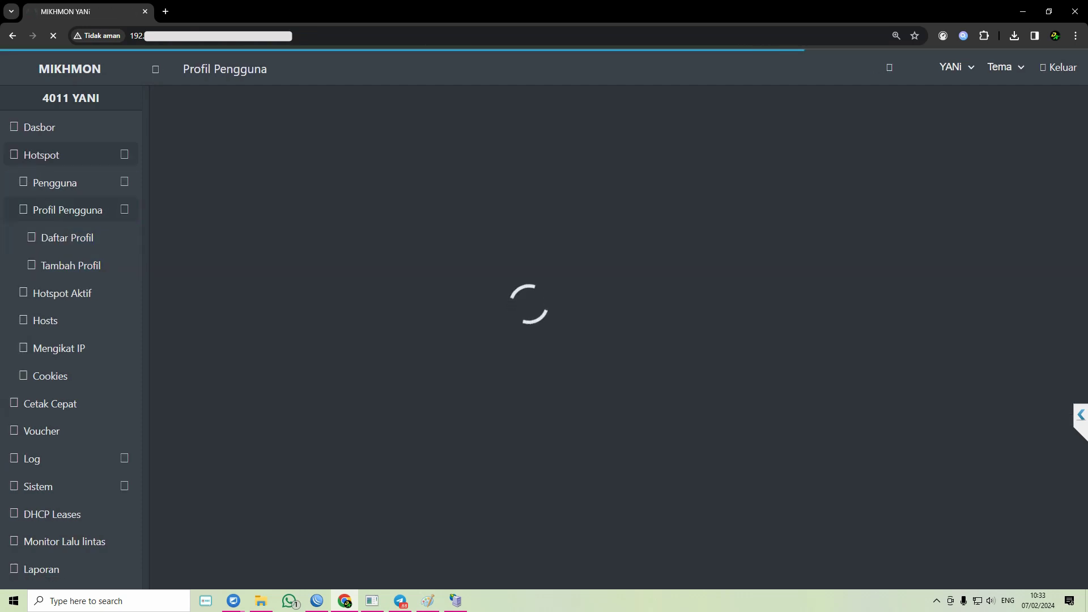
left_click(317, 600)
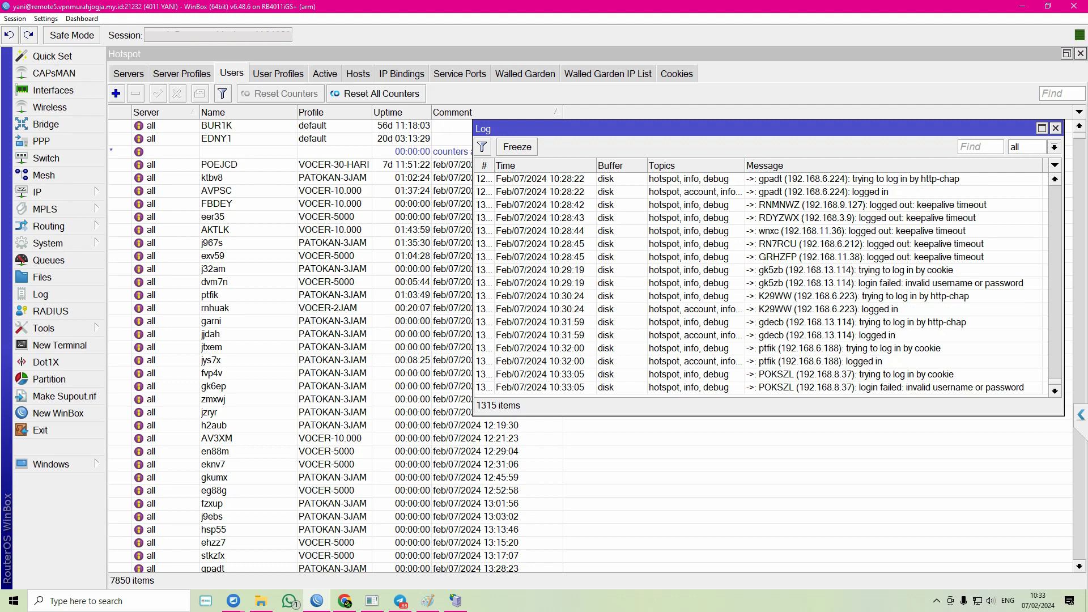
- Close the log, select hotspot user POEJCD, and reopen the router Log to browse its entries
left_click(1056, 129)
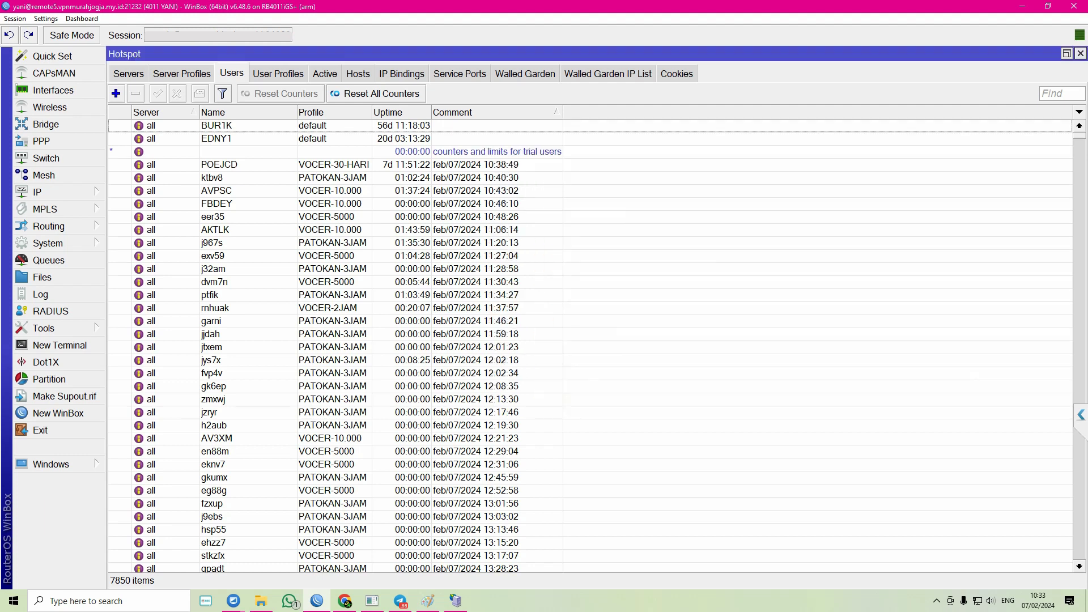
left_click(475, 165)
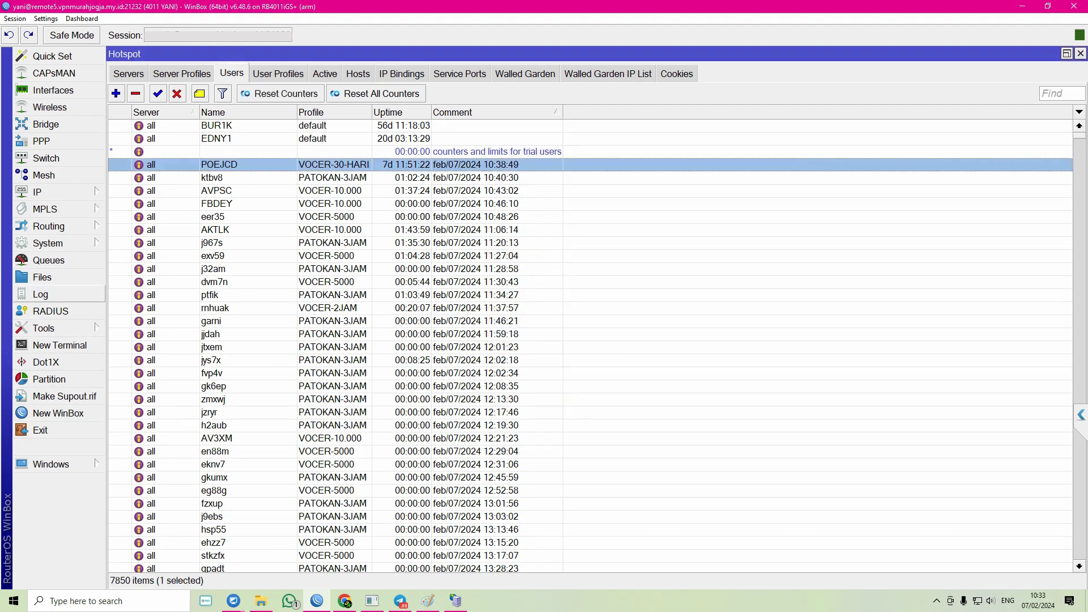
left_click(41, 295)
left_click_drag(646, 129, 503, 143)
scroll(618, 295, "up", 10)
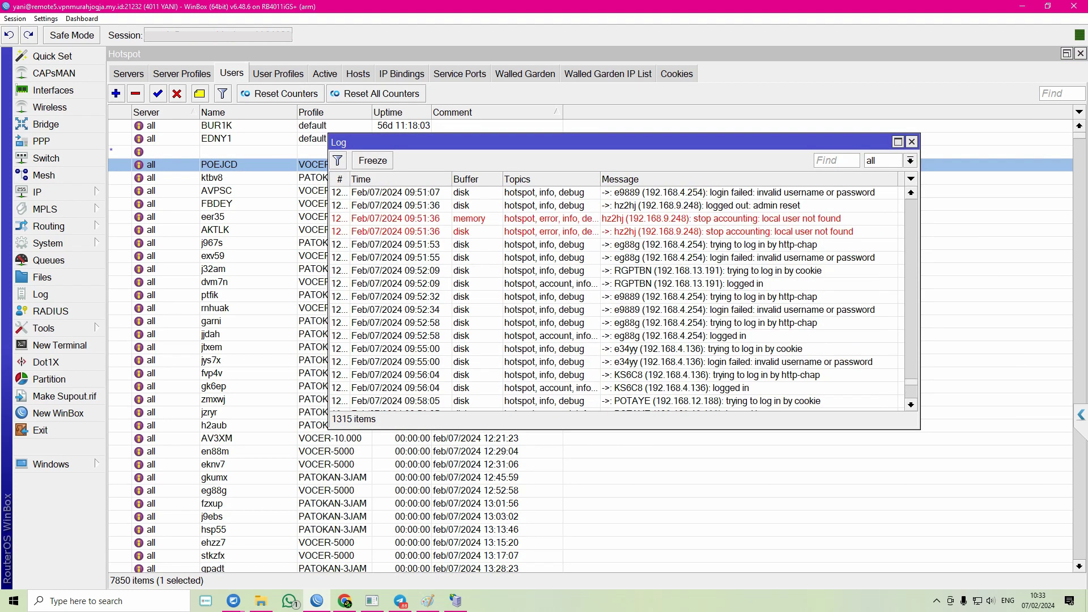
scroll(618, 294, "up", 3)
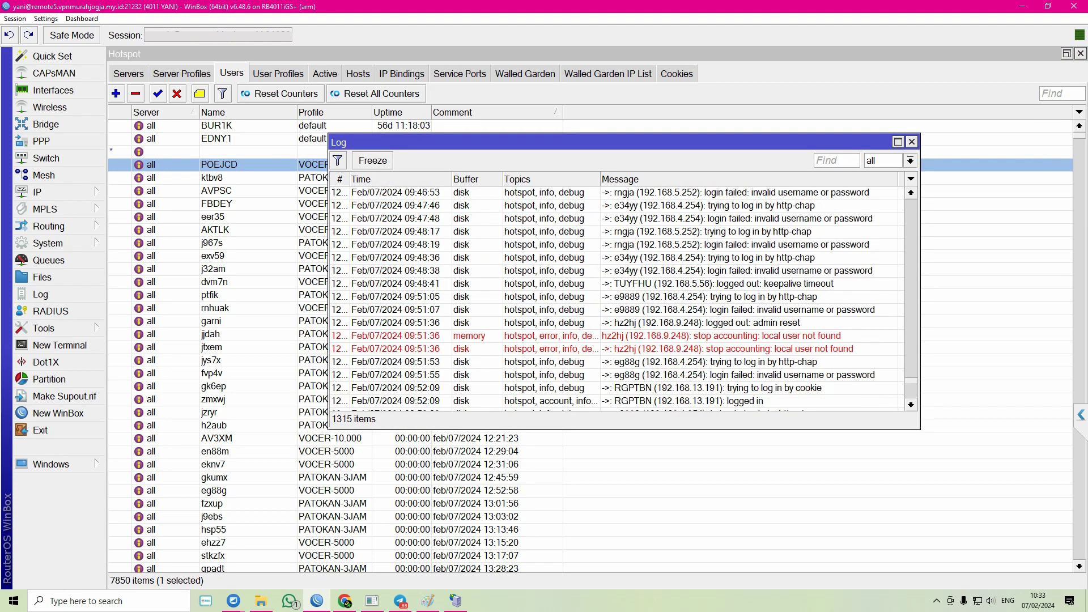
scroll(618, 294, "down", 8)
scroll(618, 295, "down", 12)
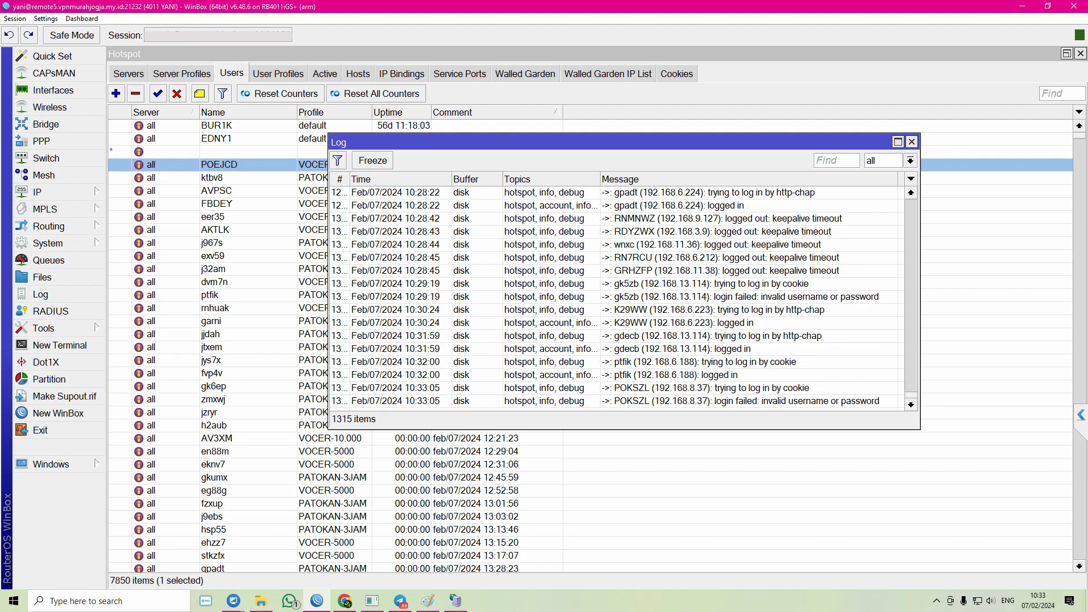
scroll(618, 295, "up", 12)
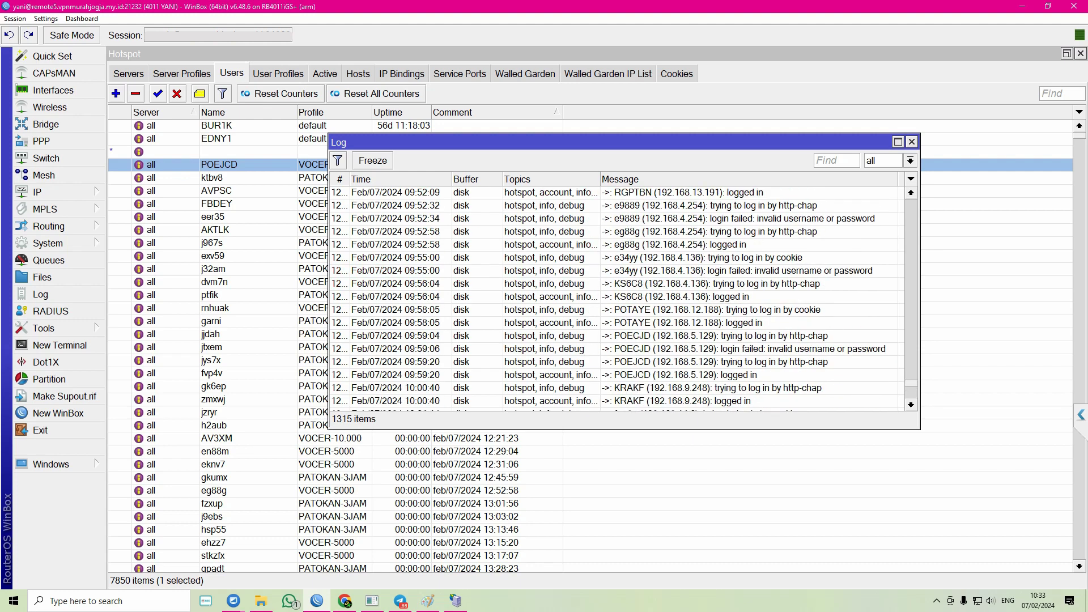
scroll(618, 295, "down", 4)
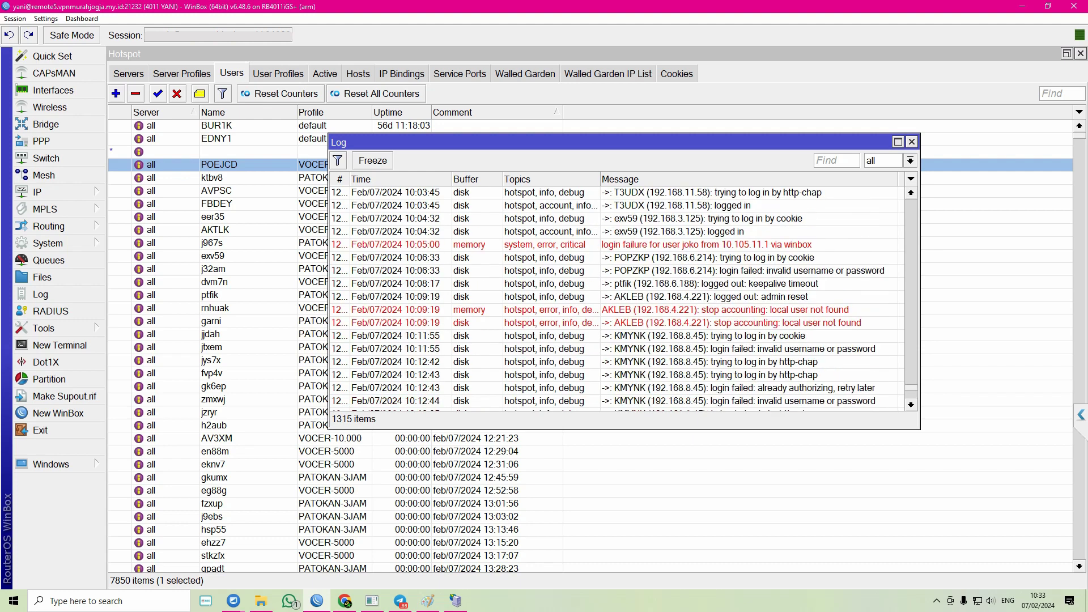
scroll(617, 295, "down", 10)
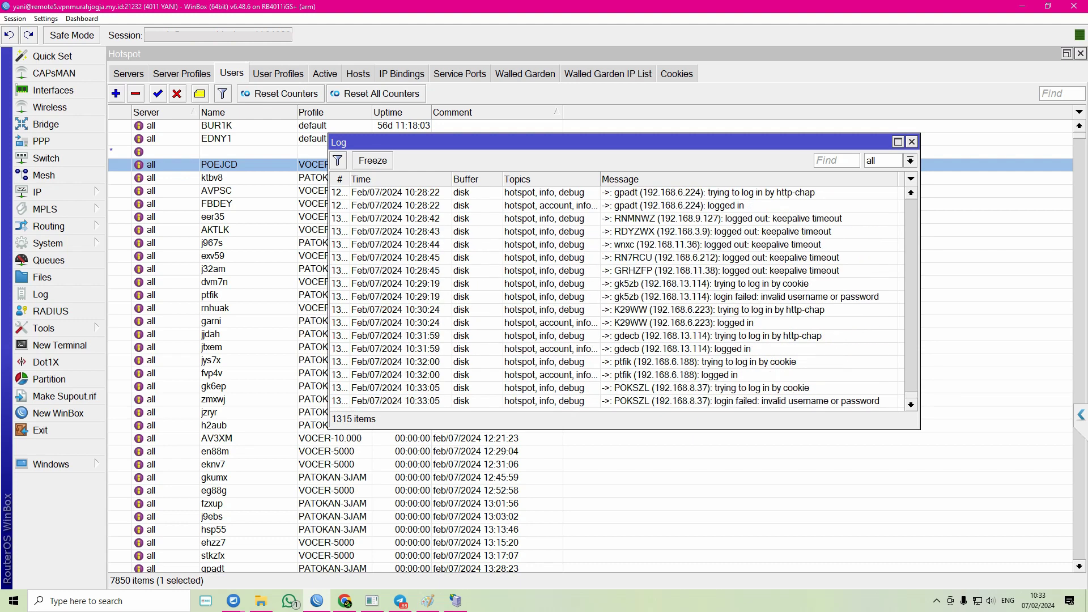
scroll(618, 294, "up", 5)
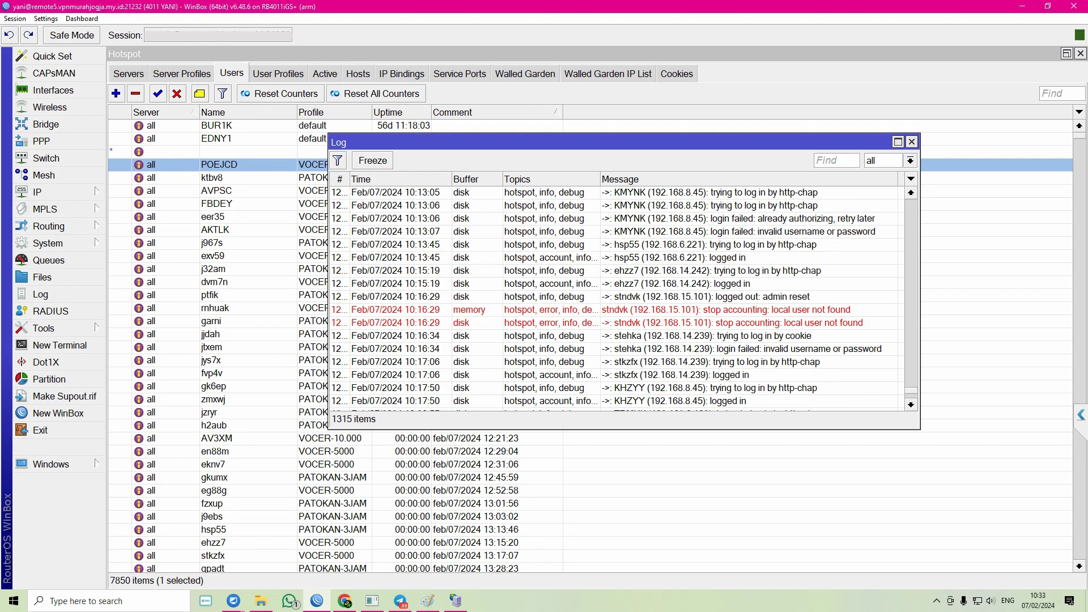
- Sort the log by Time newest first, select the AKLEB admin-reset entry, and close the log
left_click(400, 179)
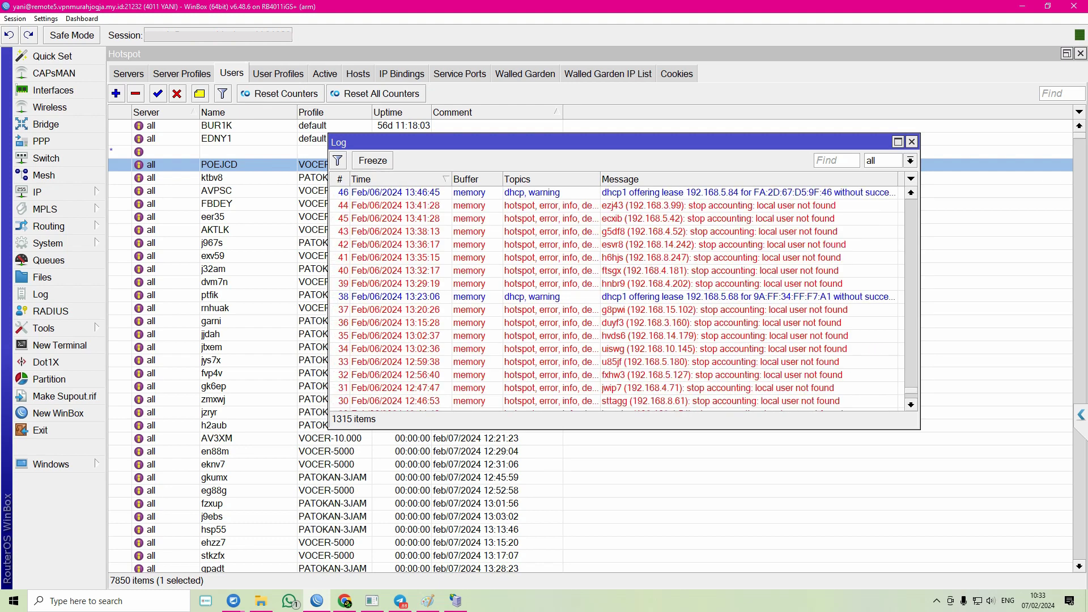
scroll(618, 295, "down", 10)
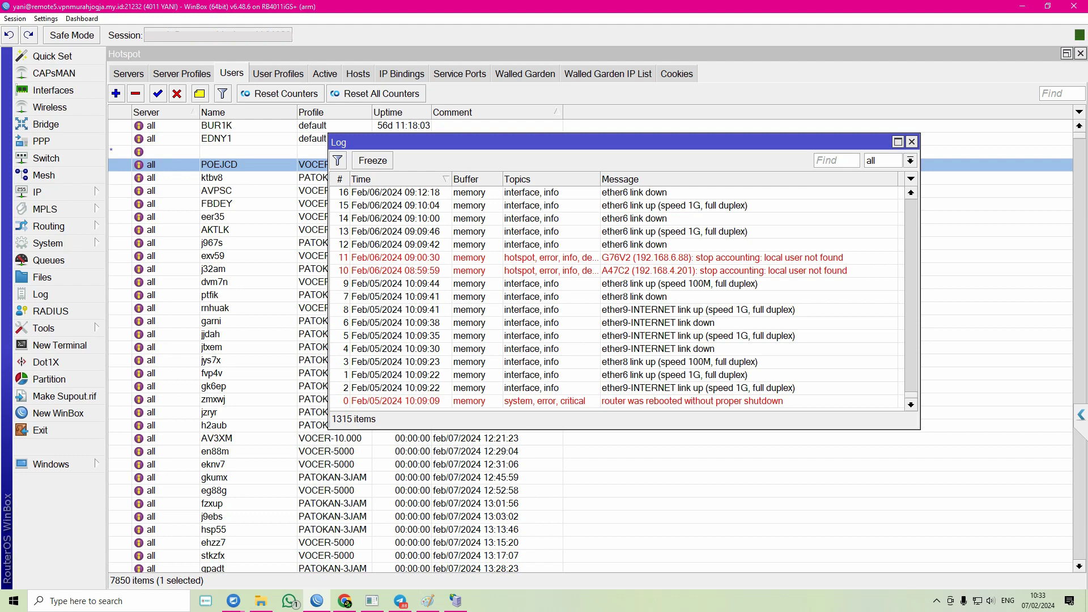
left_click(400, 179)
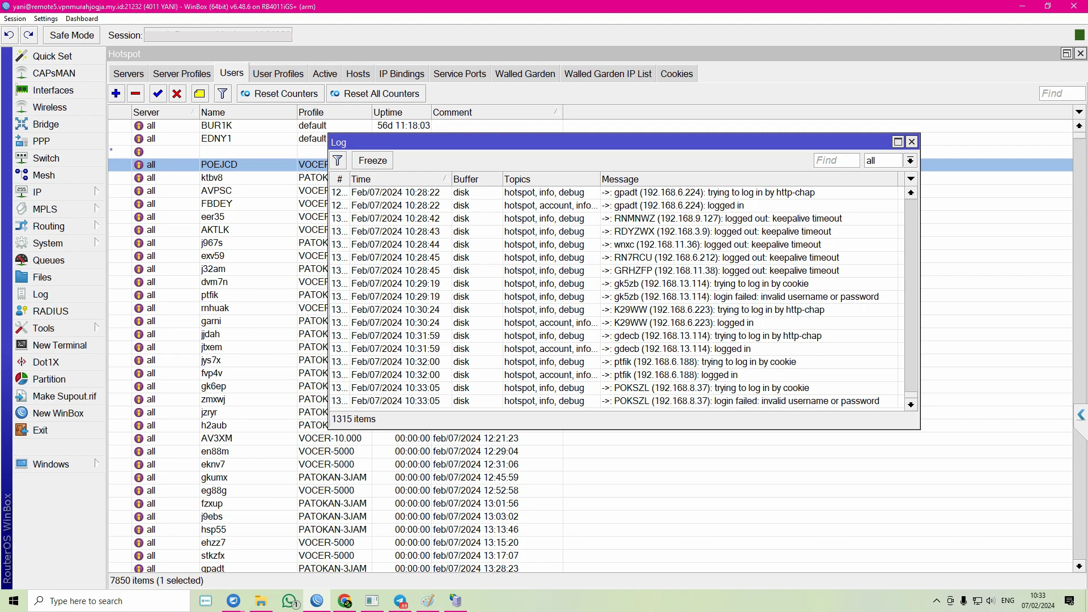
scroll(618, 294, "up", 8)
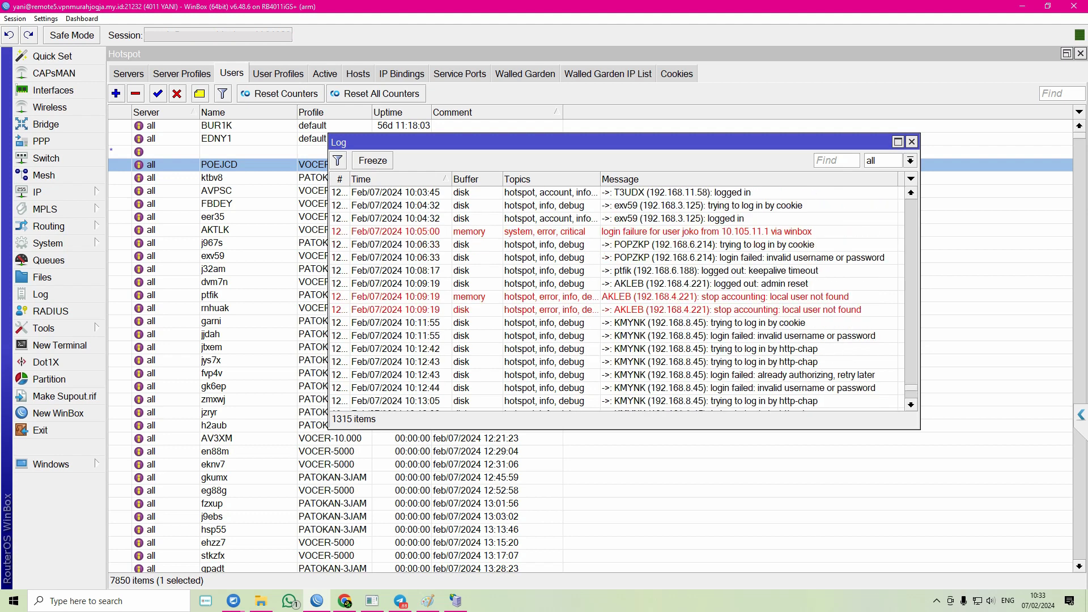
left_click(658, 284)
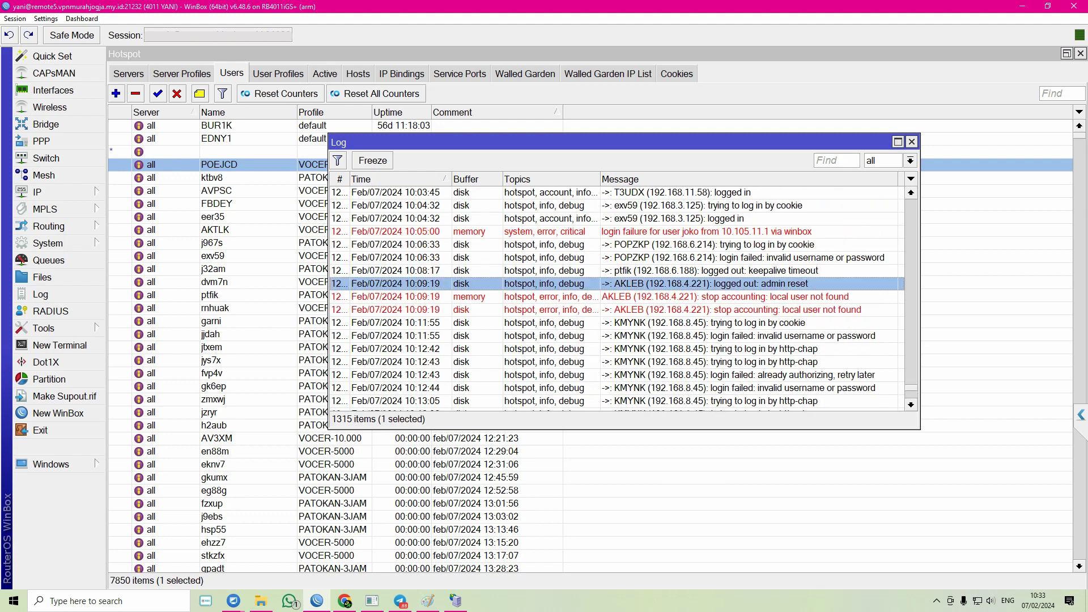
scroll(617, 295, "up", 3)
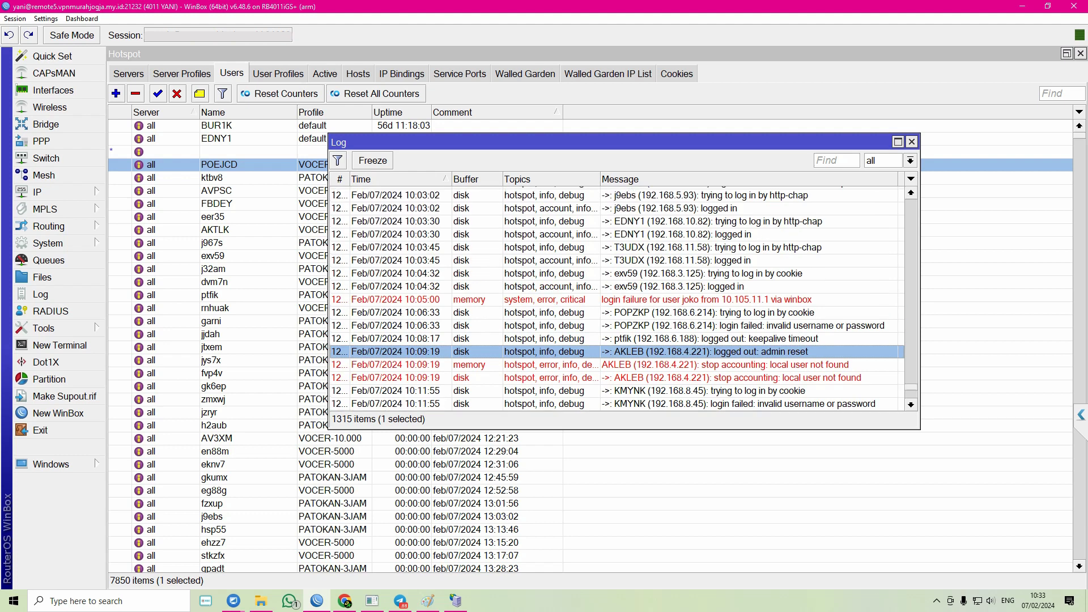
scroll(618, 295, "up", 3)
scroll(618, 295, "up", 20)
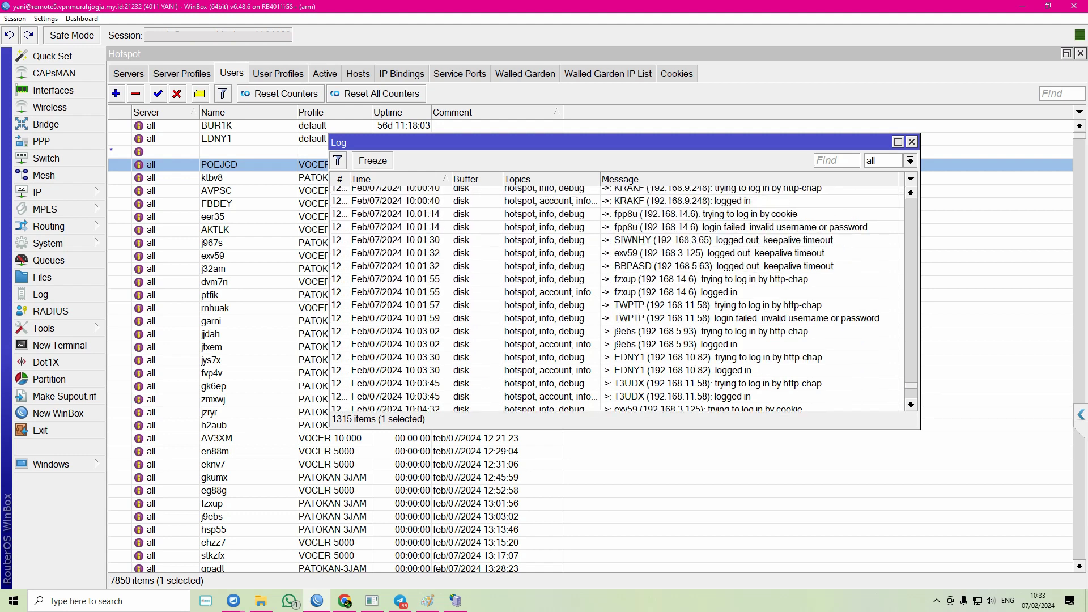
scroll(618, 295, "up", 15)
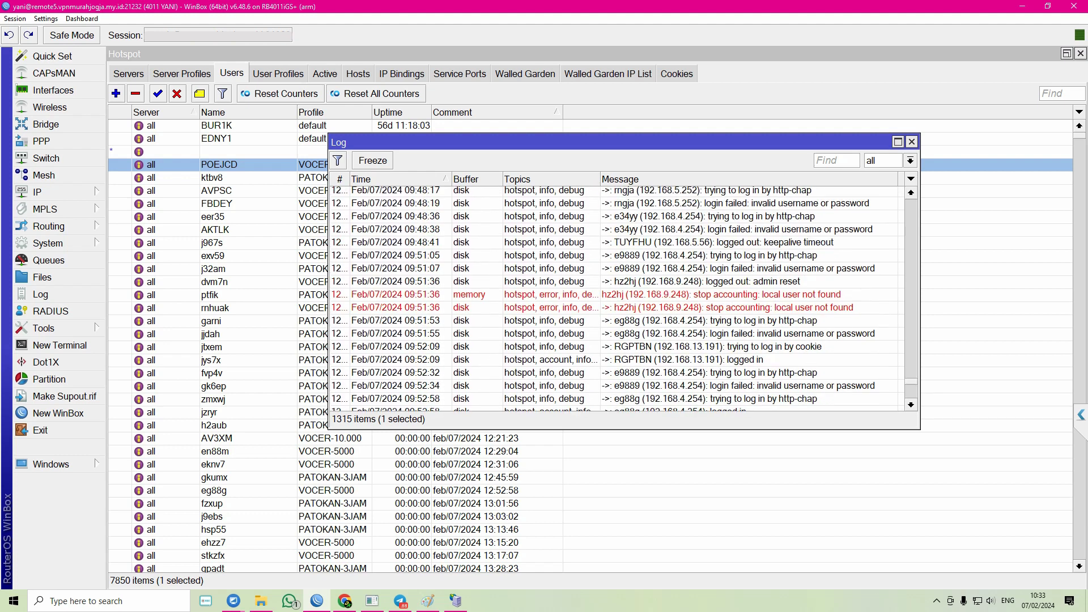
scroll(618, 295, "up", 5)
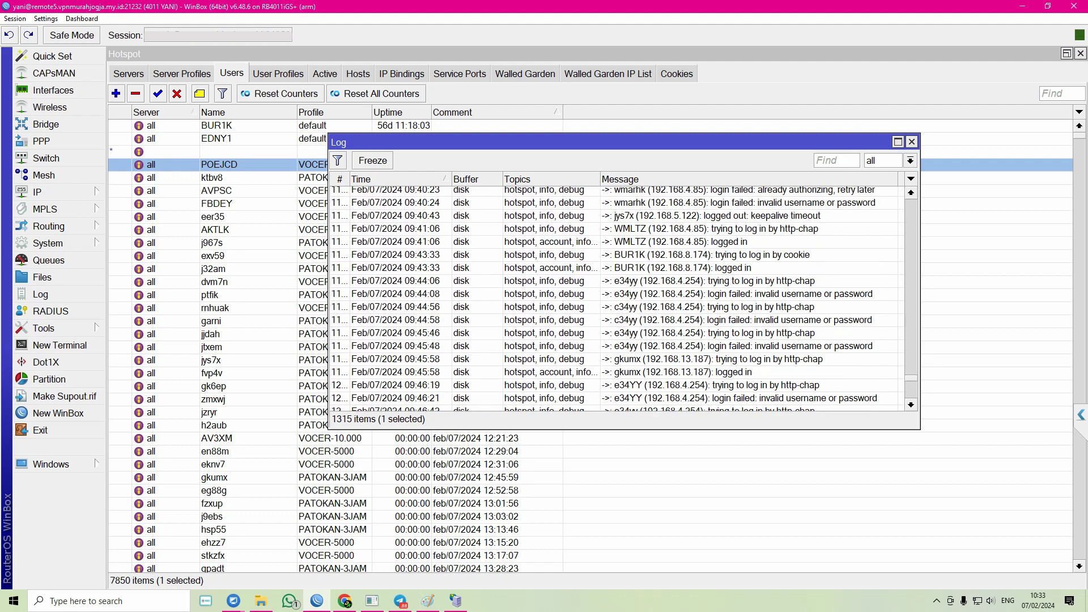
scroll(618, 294, "up", 6)
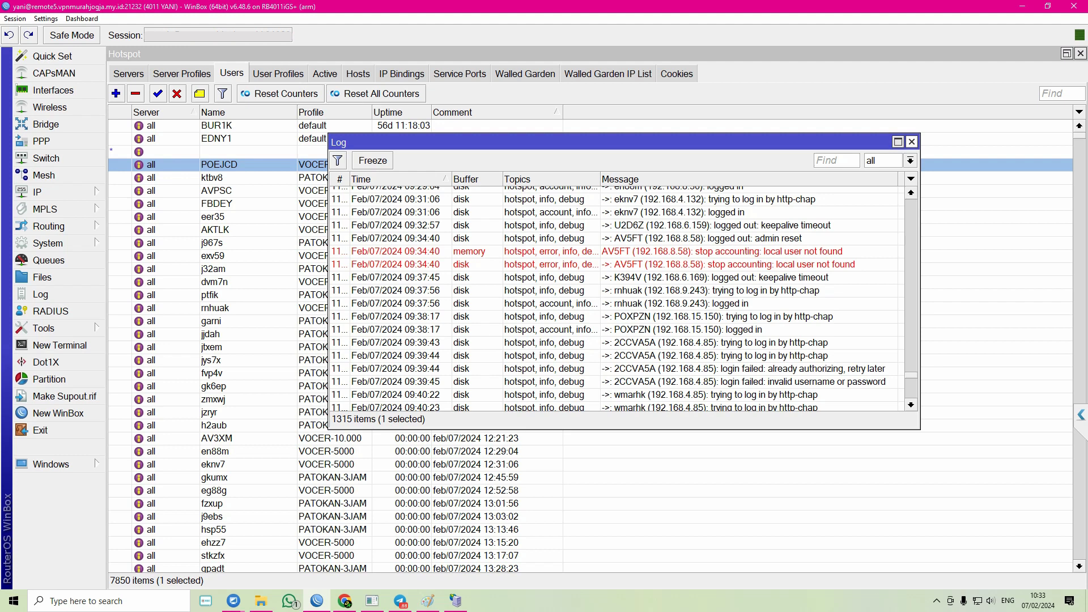
left_click(912, 142)
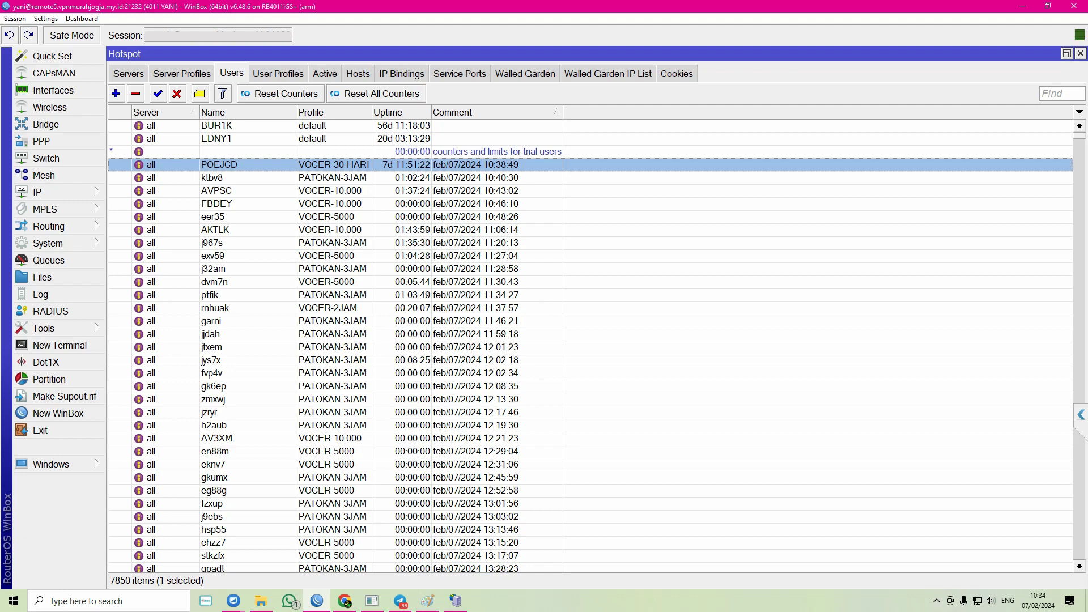
scroll(589, 340, "down", 1)
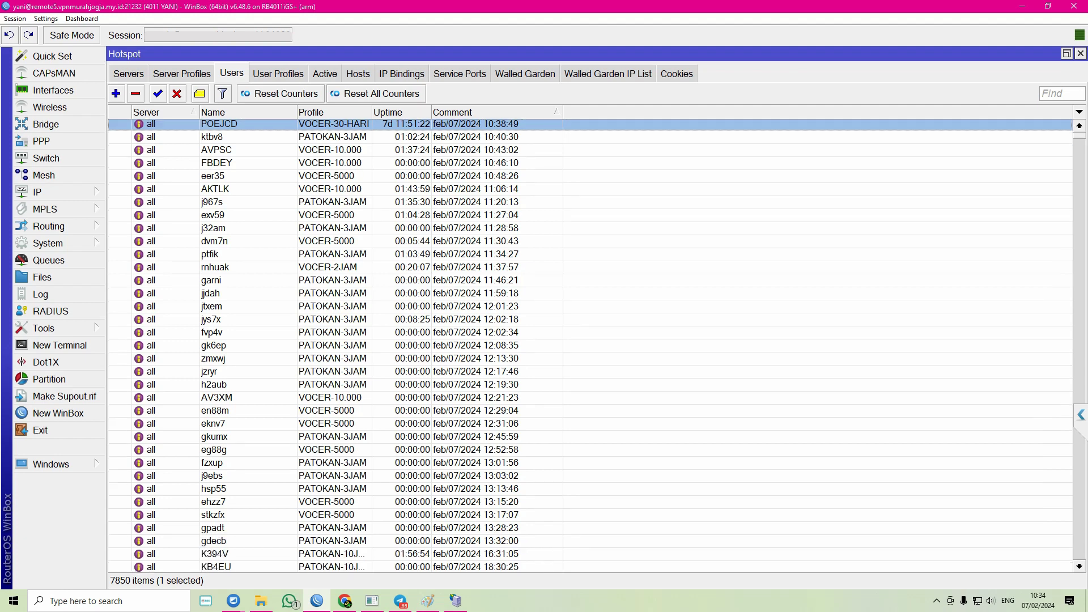
scroll(590, 340, "up", 1)
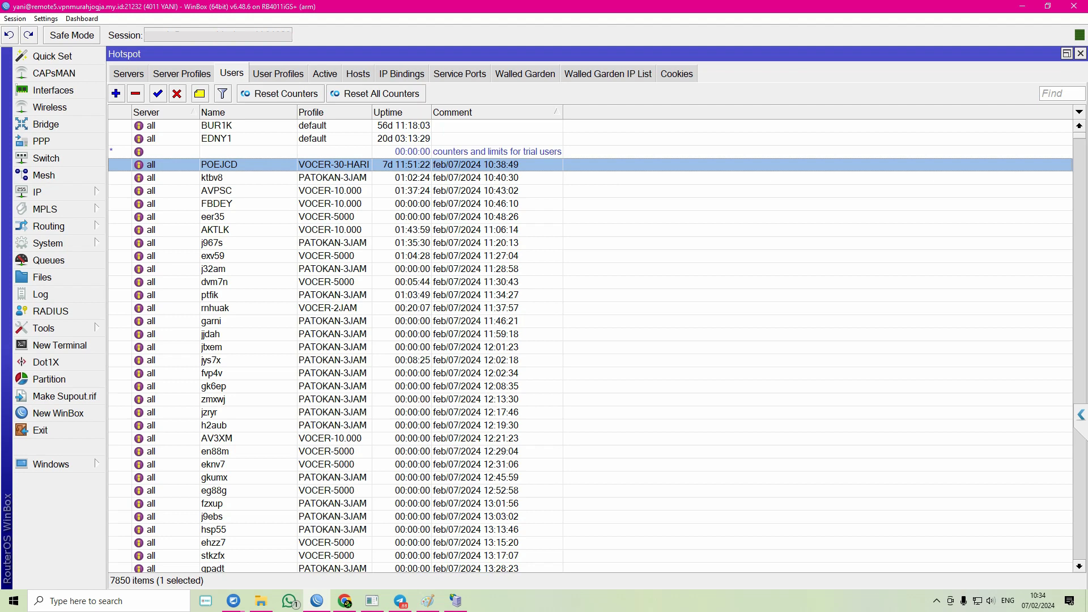
scroll(590, 346, "down", 3)
scroll(590, 346, "up", 3)
- Return to Mikhmon's Daftar Profil list showing 11 user profiles with validity and prices
key("alt+Tab")
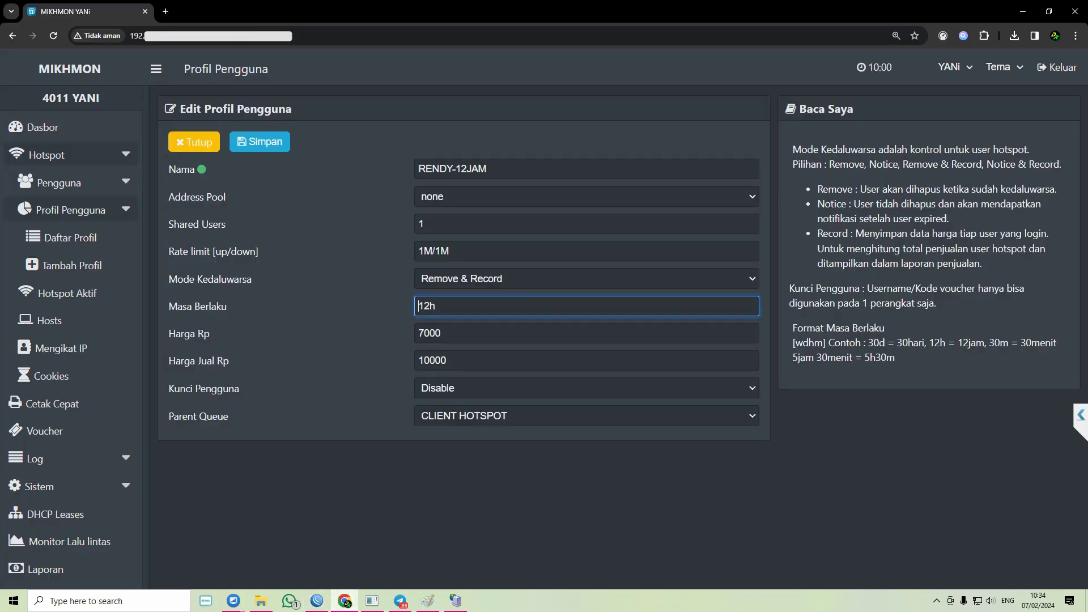
left_click(70, 238)
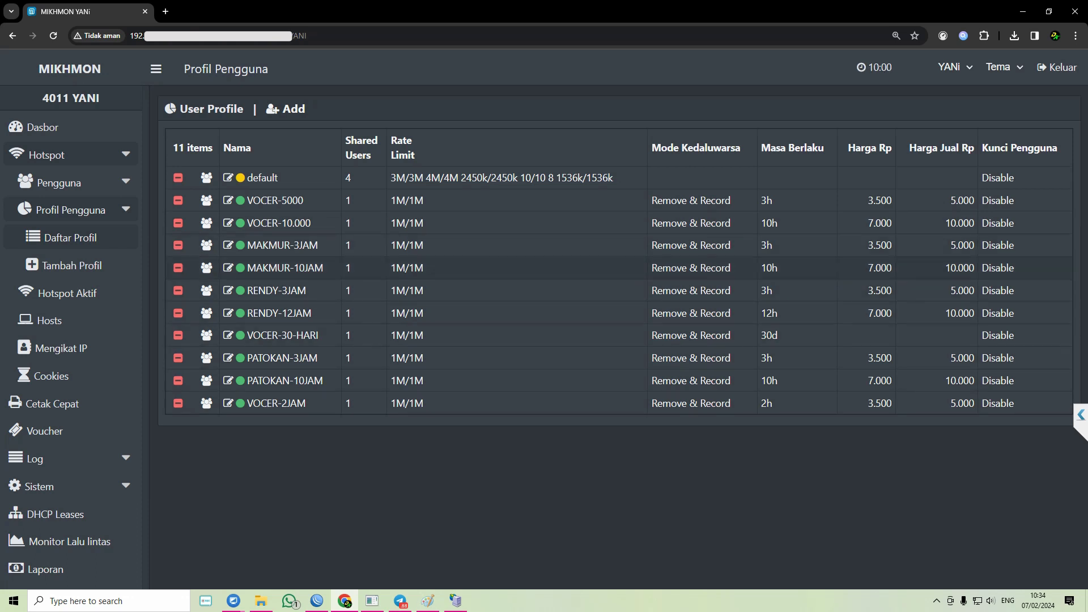
left_click(317, 600)
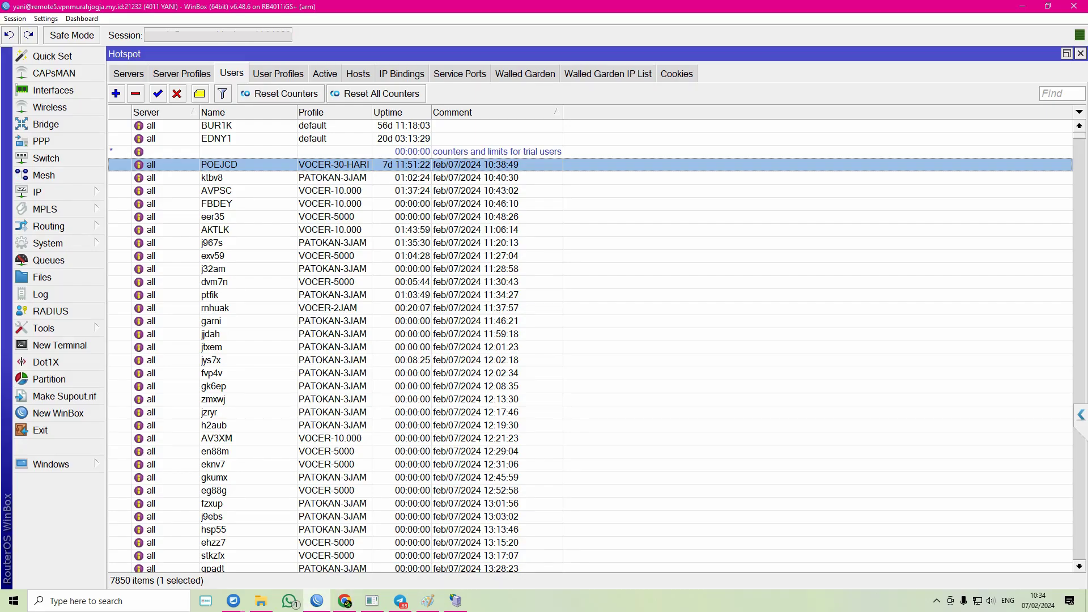
left_click(51, 242)
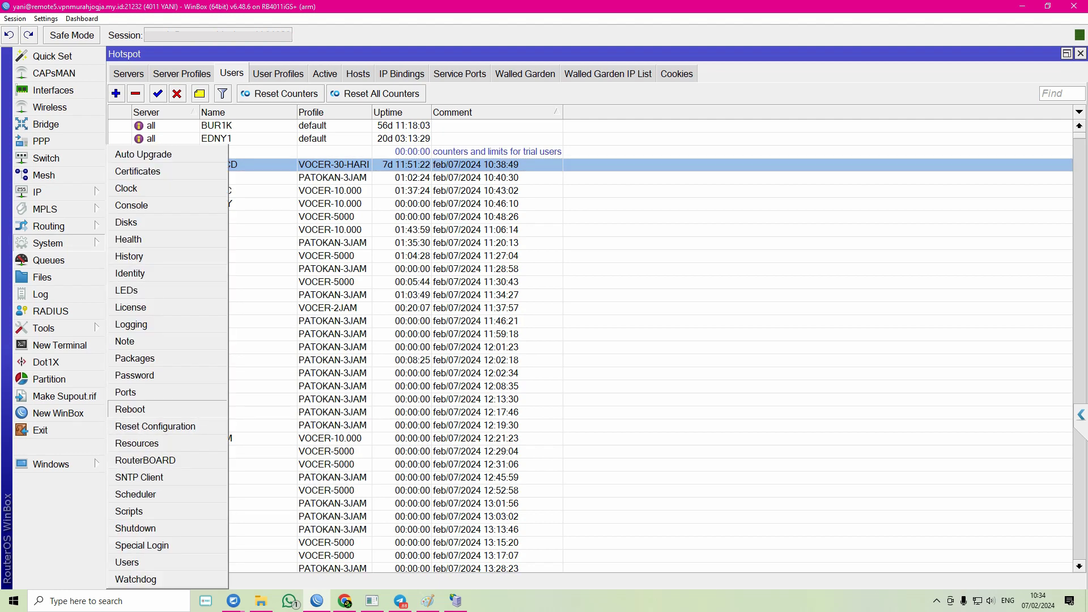
left_click(136, 495)
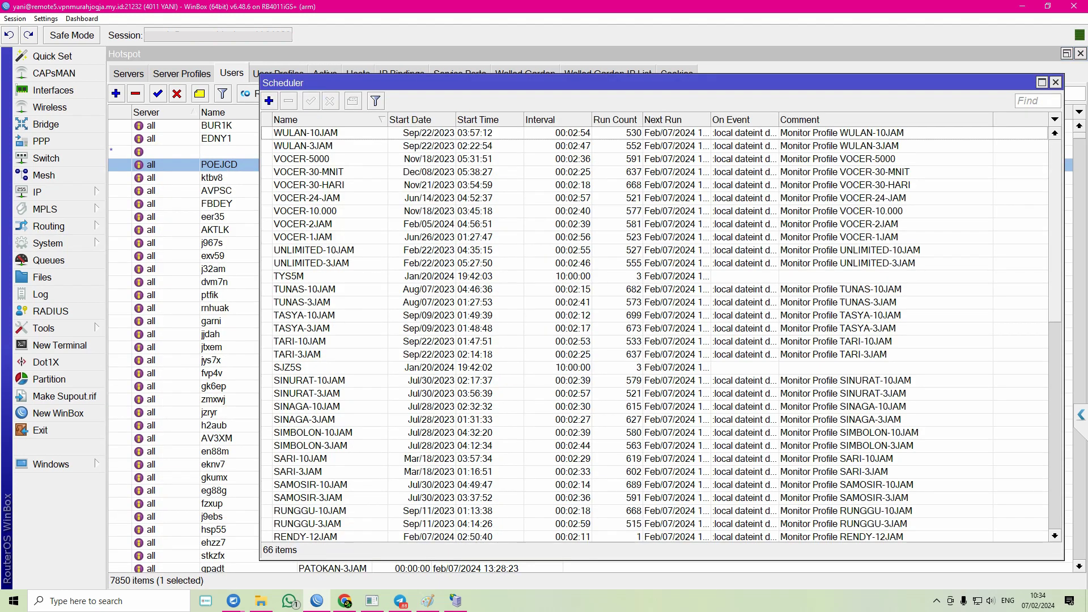
left_click(1055, 82)
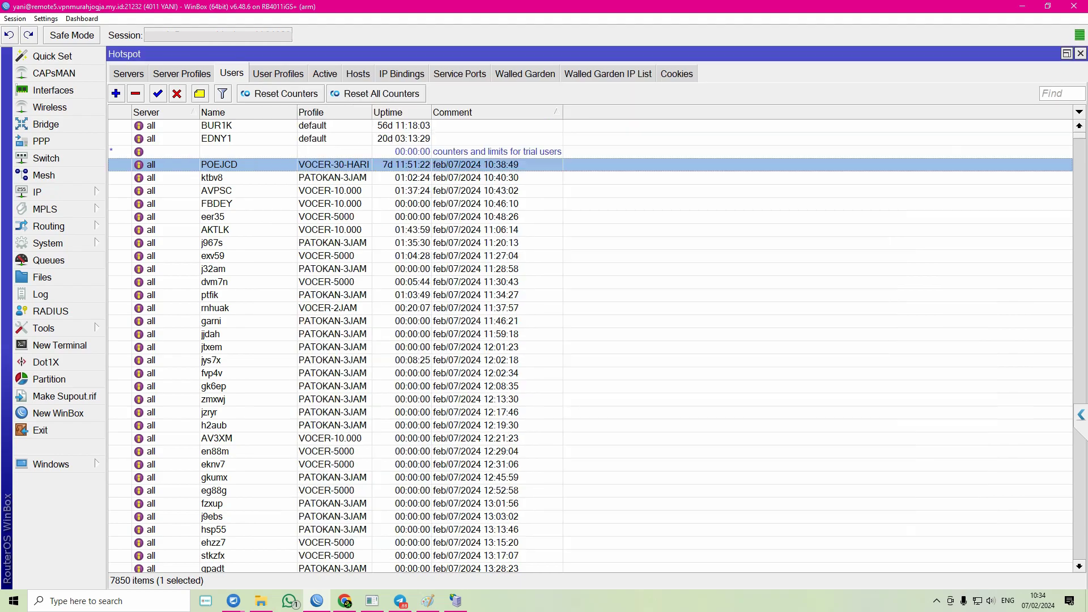
left_click(345, 601)
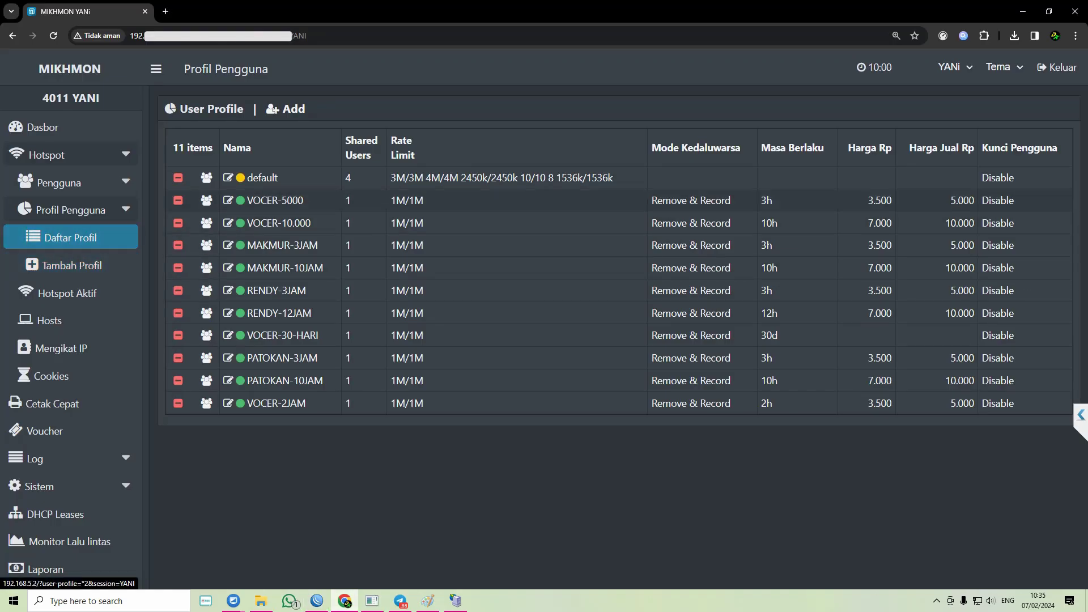
- Open Mikhmon's VOCER-5000 profile (3h validity, prices 3500 and 5000), then bring WinBox's users list forward
left_click(275, 201)
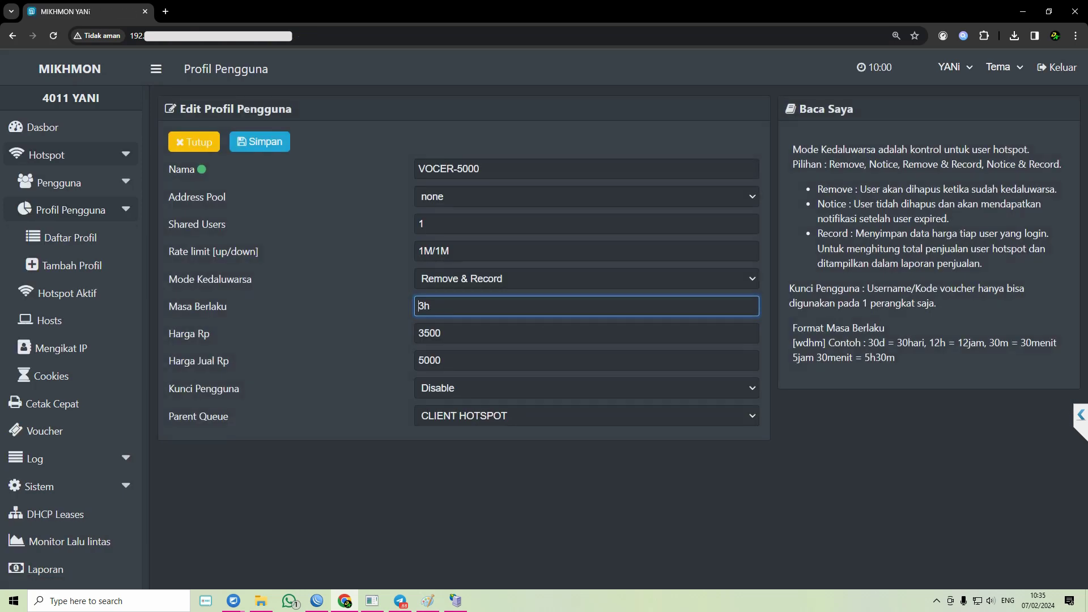
left_click(260, 141)
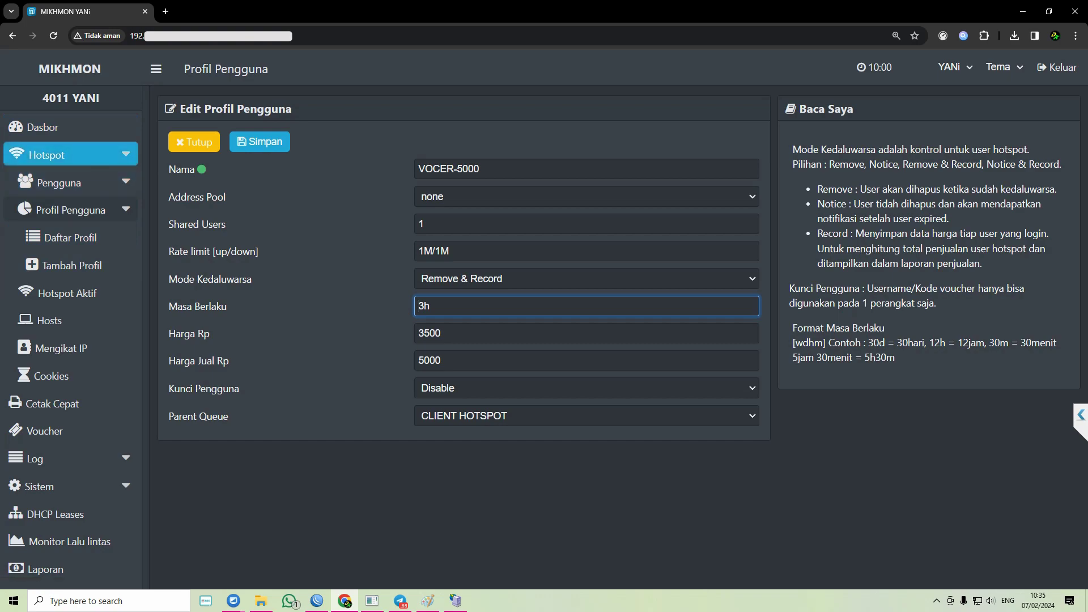
left_click(316, 601)
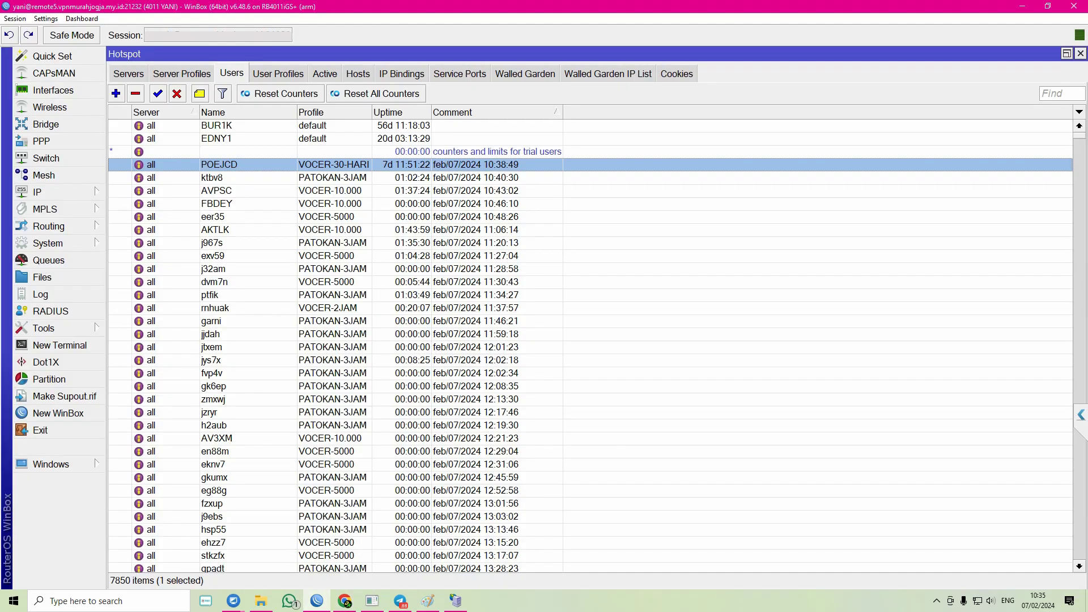
- Scroll through the 66 scheduler monitors, maximize and close the Scheduler, then show Hotspot's User Profiles tab
left_click(49, 243)
left_click(130, 493)
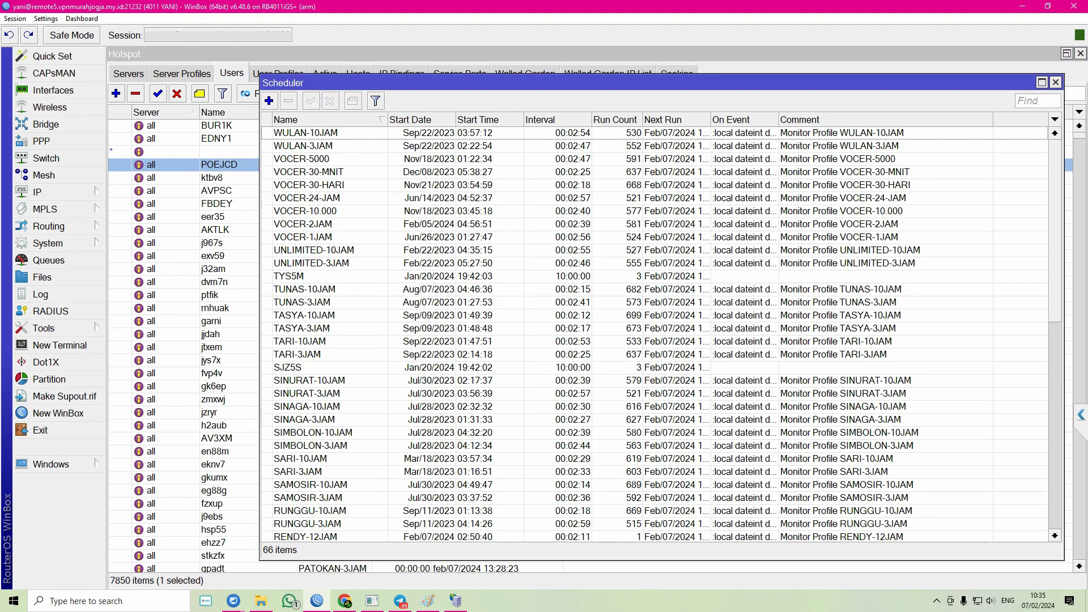
scroll(658, 334, "down", 7)
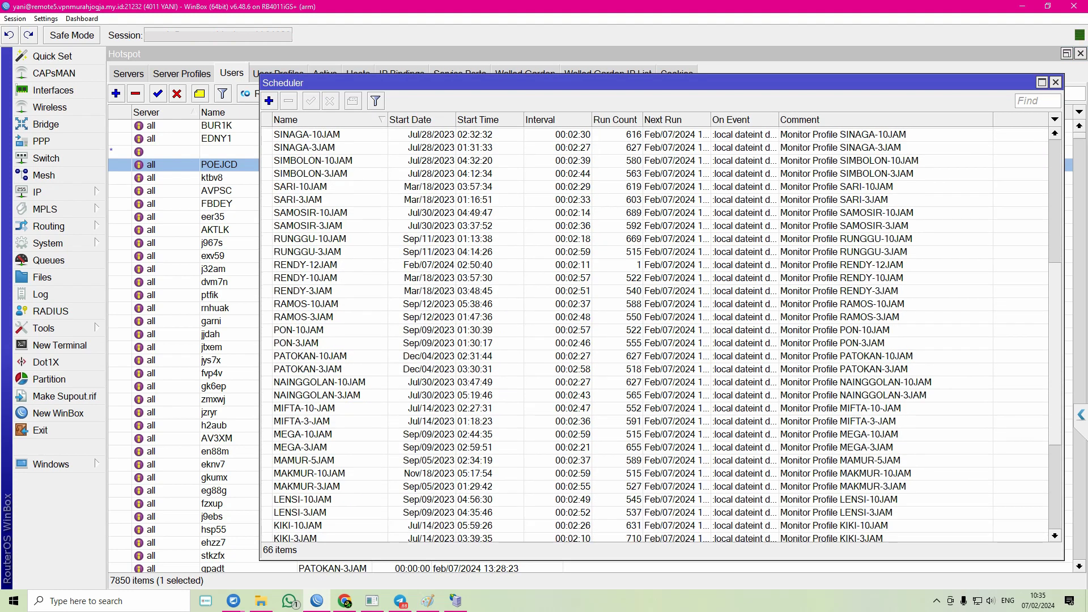
scroll(658, 335, "down", 2)
scroll(737, 274, "down", 2)
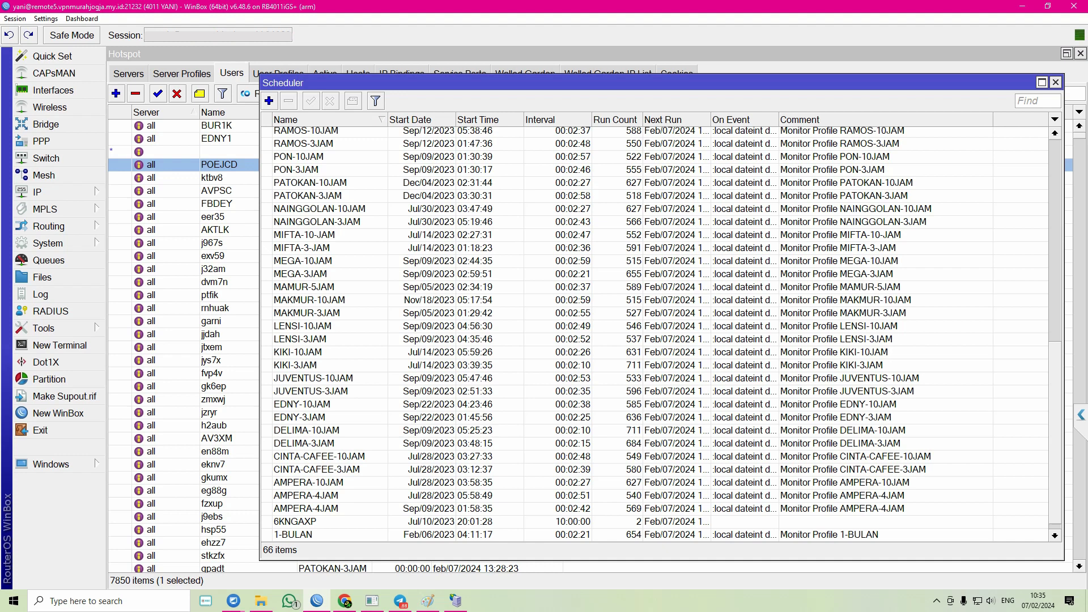
left_click(1041, 83)
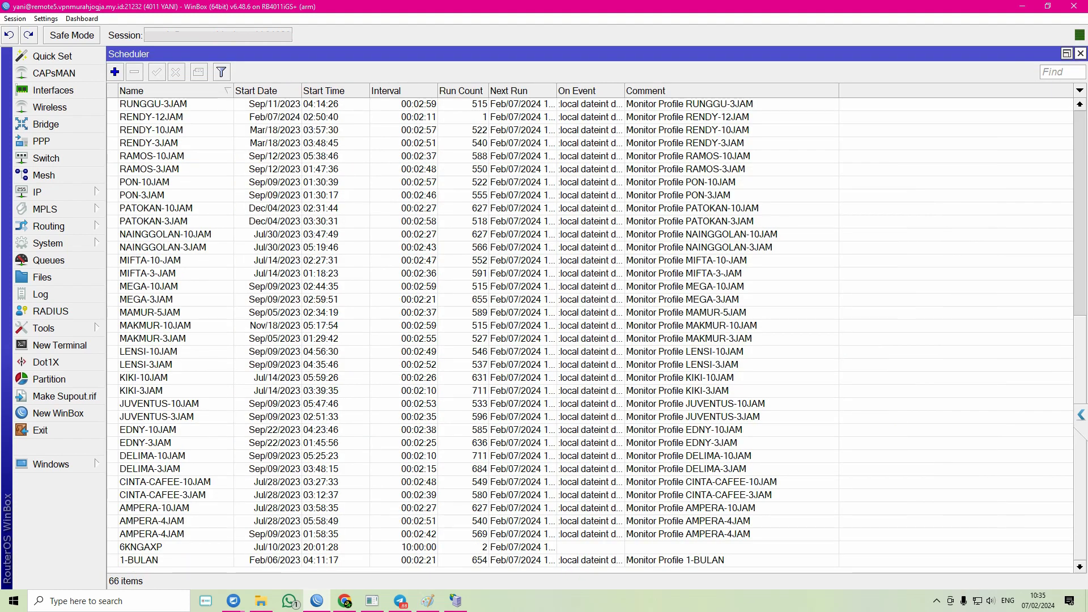
left_click(1081, 53)
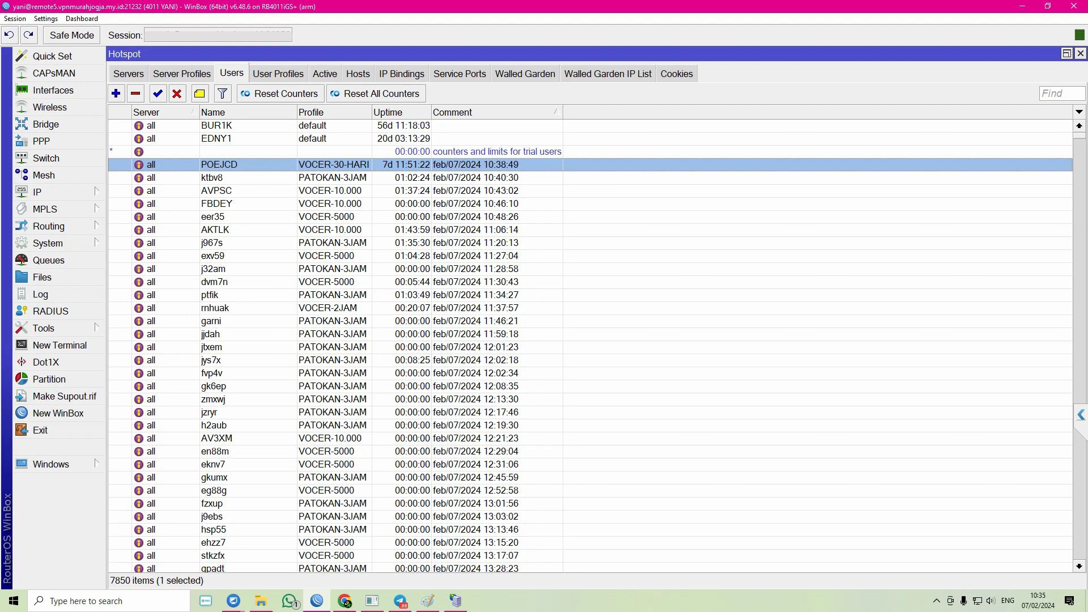
left_click(278, 73)
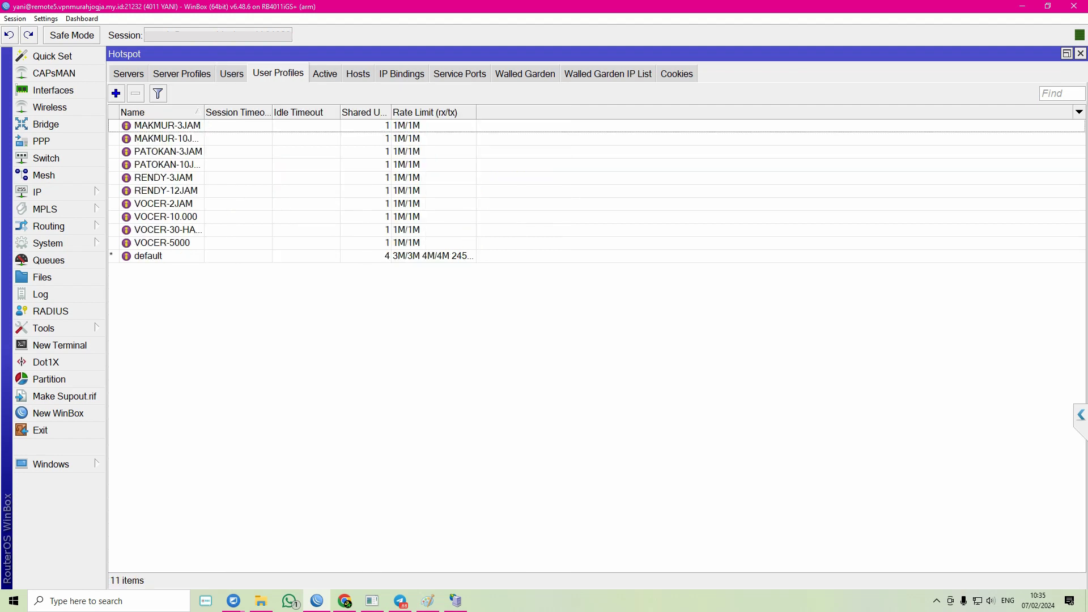
key("alt+Tab")
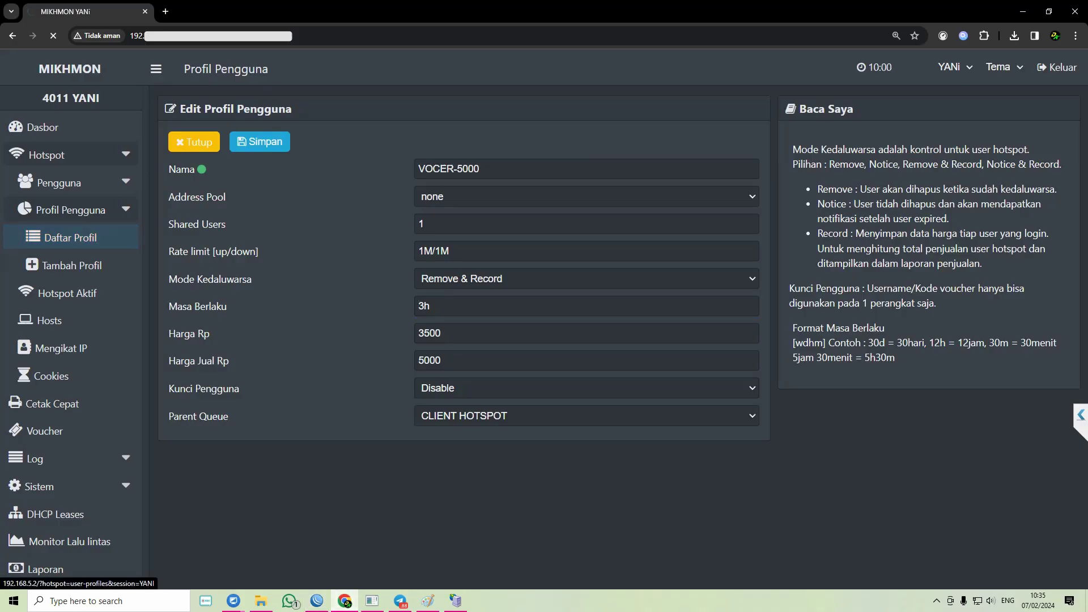
- Leave the VOCER-5000 form for Mikhmon's Daftar Profil list, then bring WinBox back to front
left_click(71, 265)
left_click(71, 238)
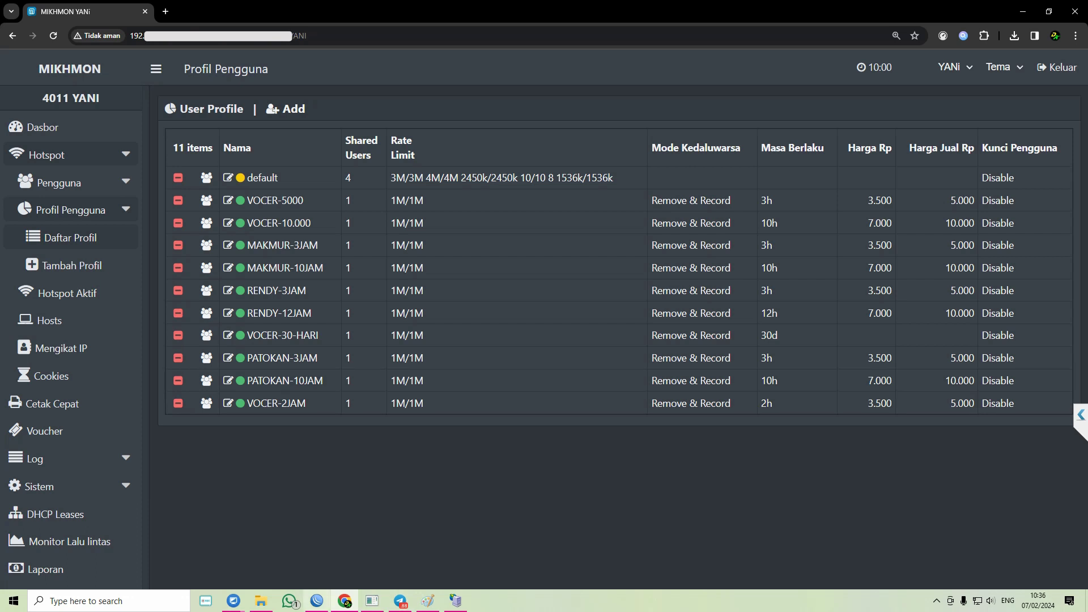
mouse_move(316, 601)
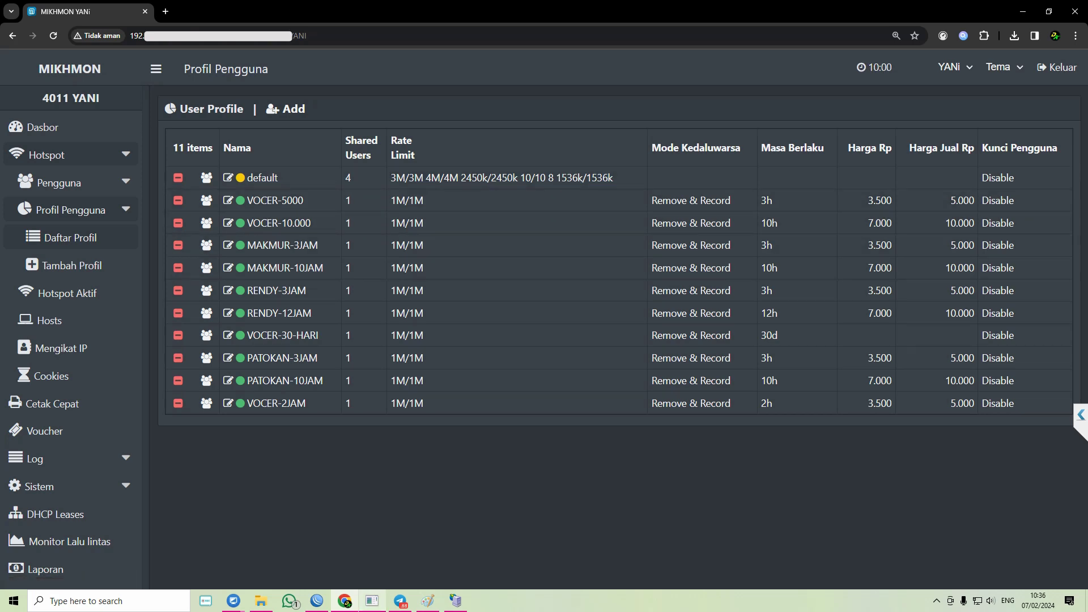
left_click(317, 601)
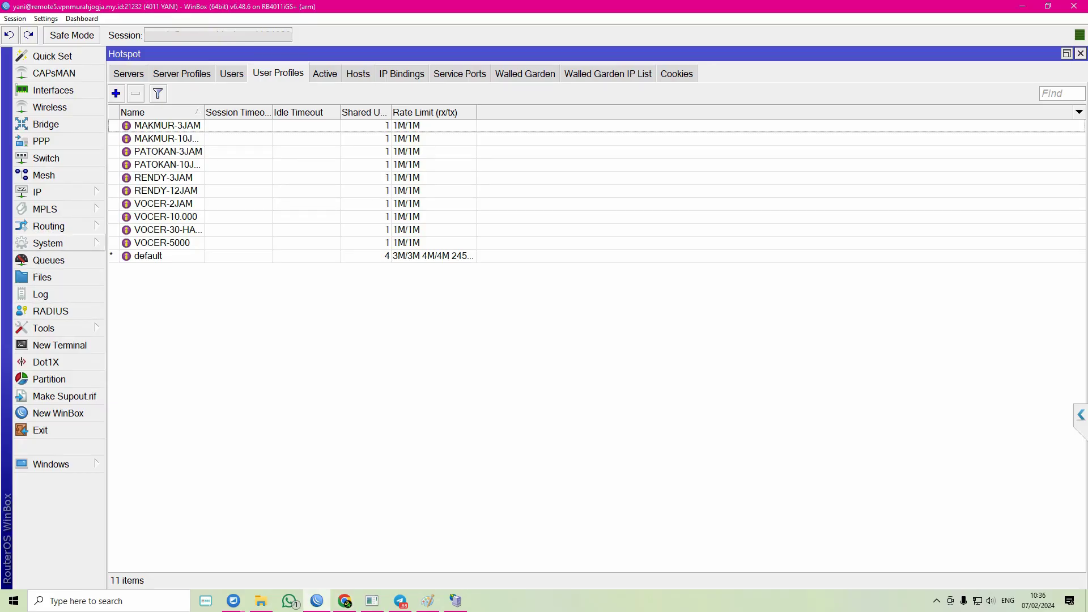
- Open and close the Scheduler, close the Hotspot window, and open the Interface List
left_click(47, 243)
left_click(135, 494)
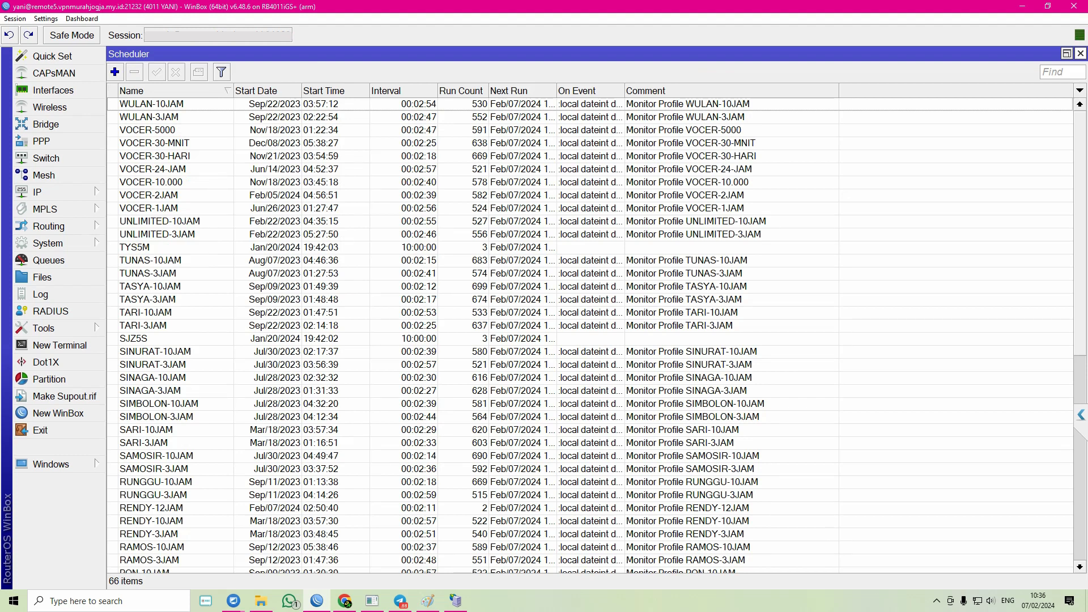
left_click(1080, 53)
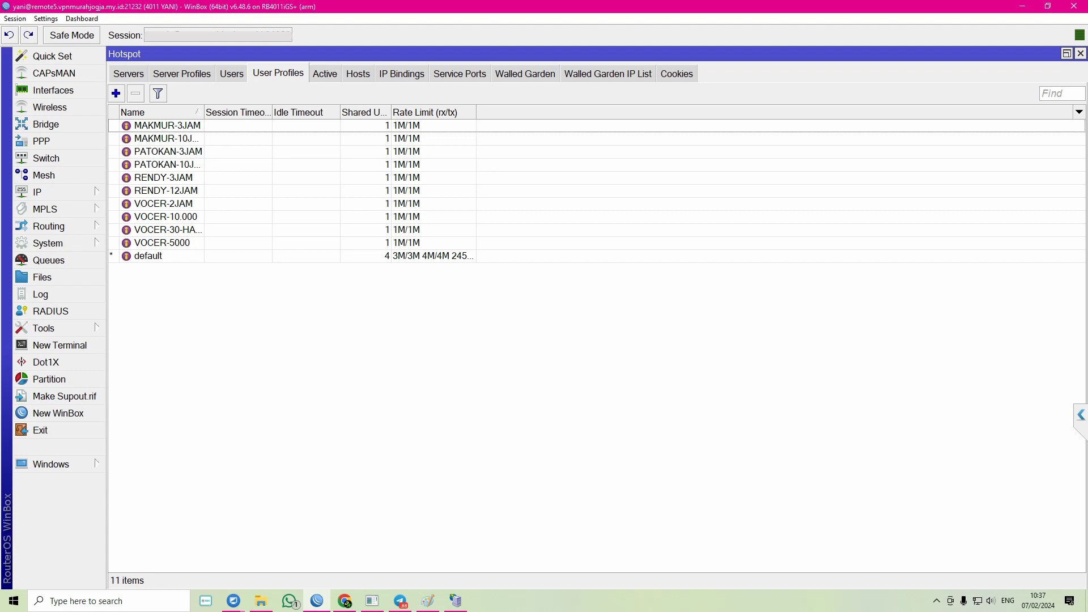
left_click(232, 73)
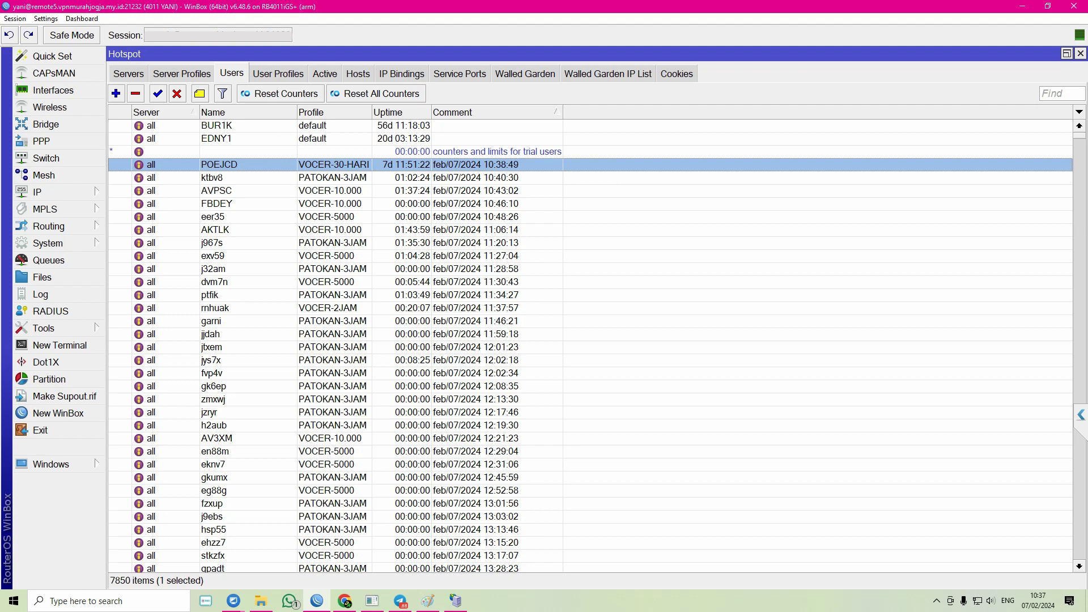
left_click(1081, 53)
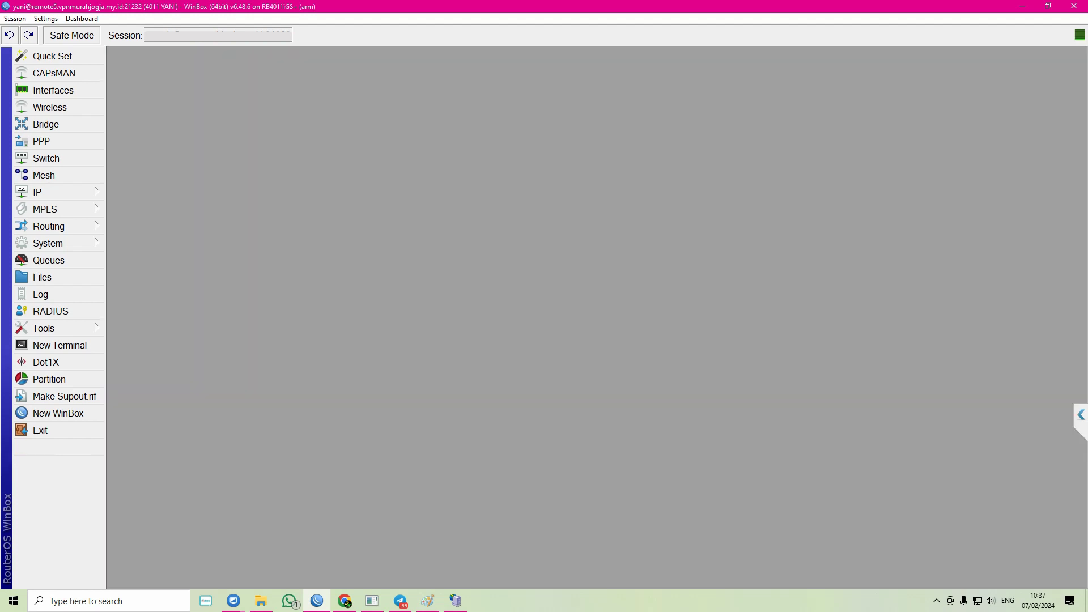
left_click(53, 90)
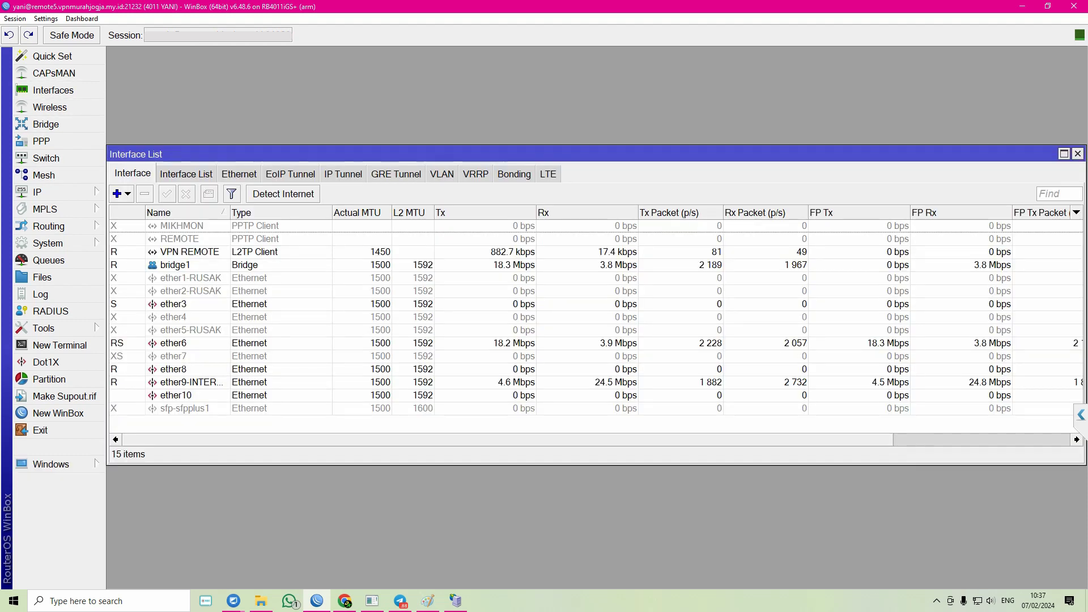